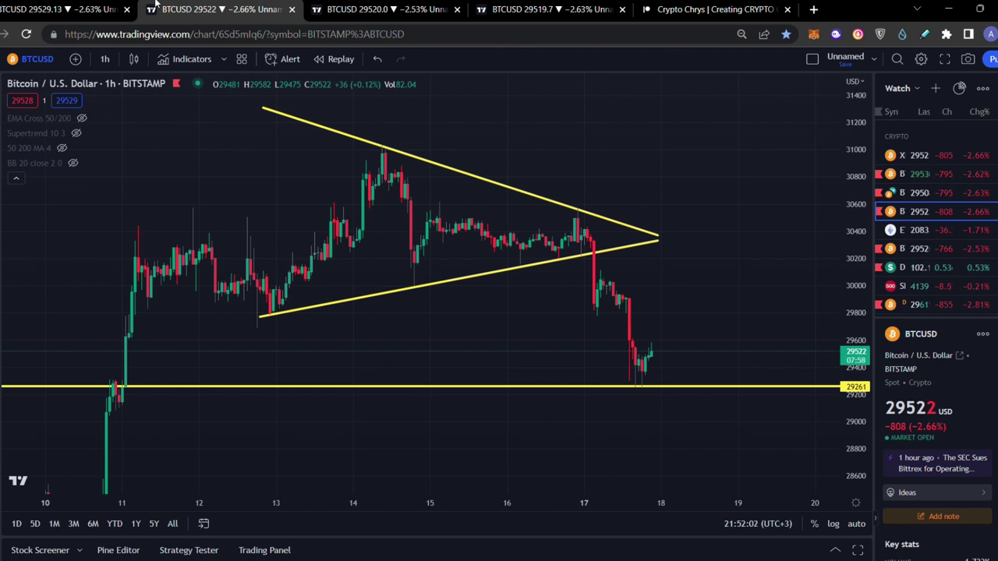
Switch to the daily Coinbase BTCUSD chart, circle the latest candle at the green horizontal line, and undo the drawing
{"action": "left_click", "coordinate": [59, 9]}
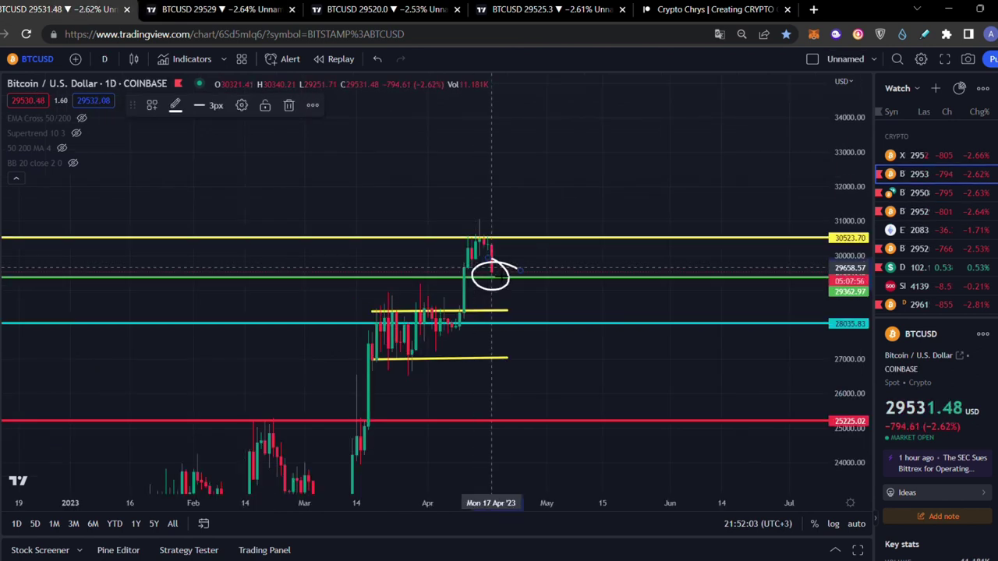
{"action": "key", "text": "ctrl+z"}
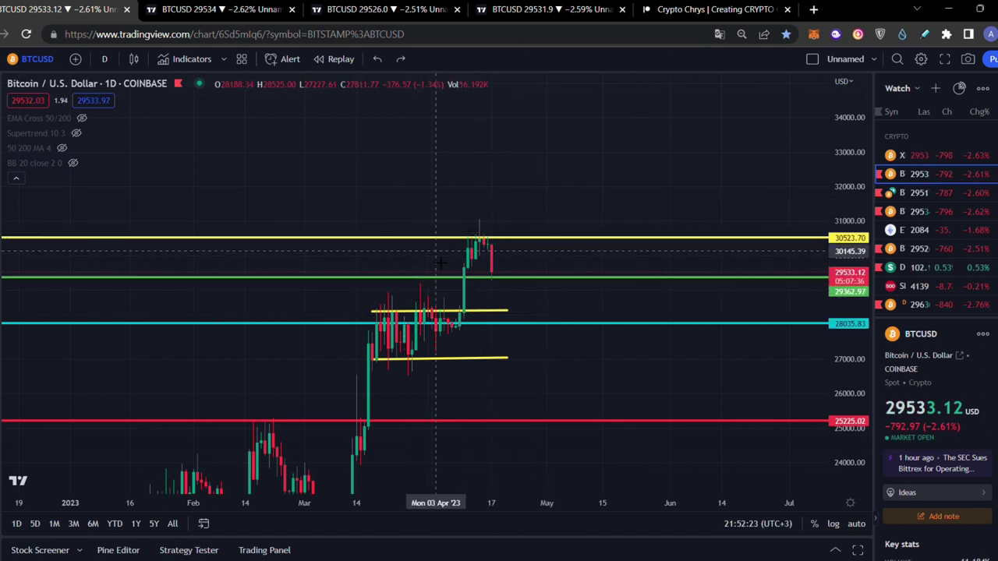
{"action": "left_click", "coordinate": [452, 178]}
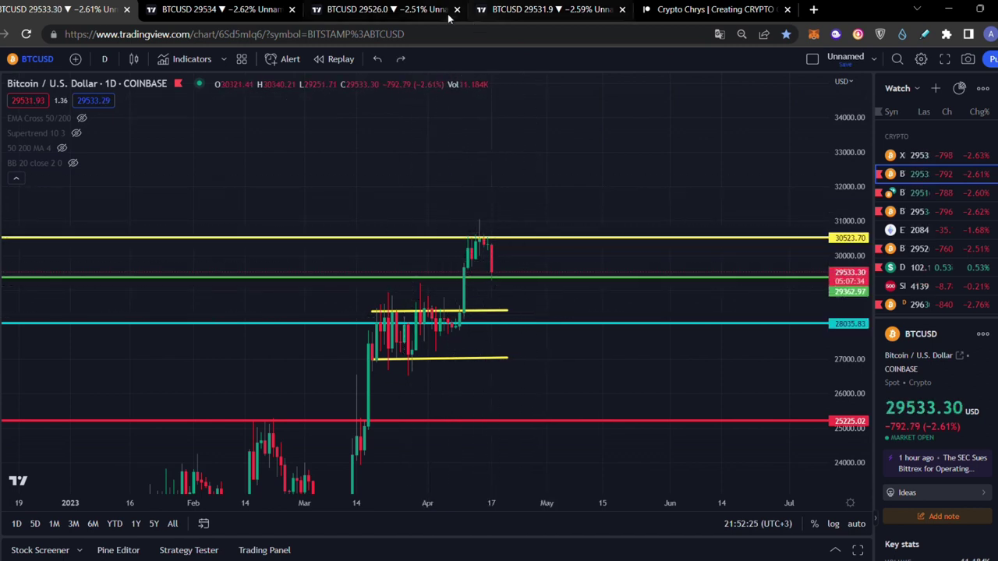
Look over the monthly Bitfinex chart with MACD and the other open BTCUSD chart, and return to the daily Coinbase chart
{"action": "left_click", "coordinate": [433, 9]}
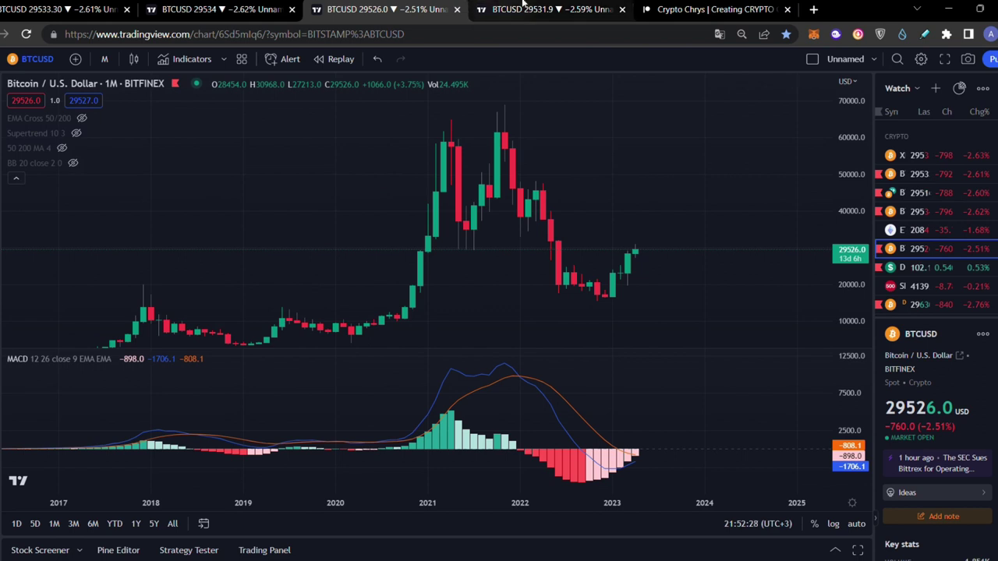
{"action": "left_click", "coordinate": [489, 6]}
{"action": "left_click", "coordinate": [30, 6]}
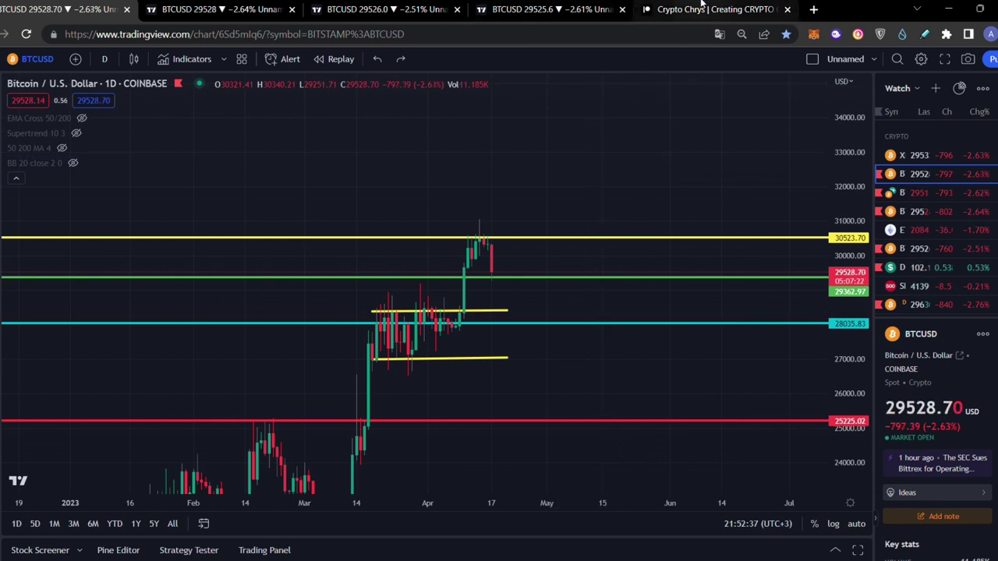
Switch to the Patreon page, review the VIP Soldier tier's price and benefits, and return to the daily BTCUSD chart
{"action": "left_click", "coordinate": [701, 8]}
{"action": "scroll", "coordinate": [568, 282], "scroll_direction": "up", "scroll_amount": 5}
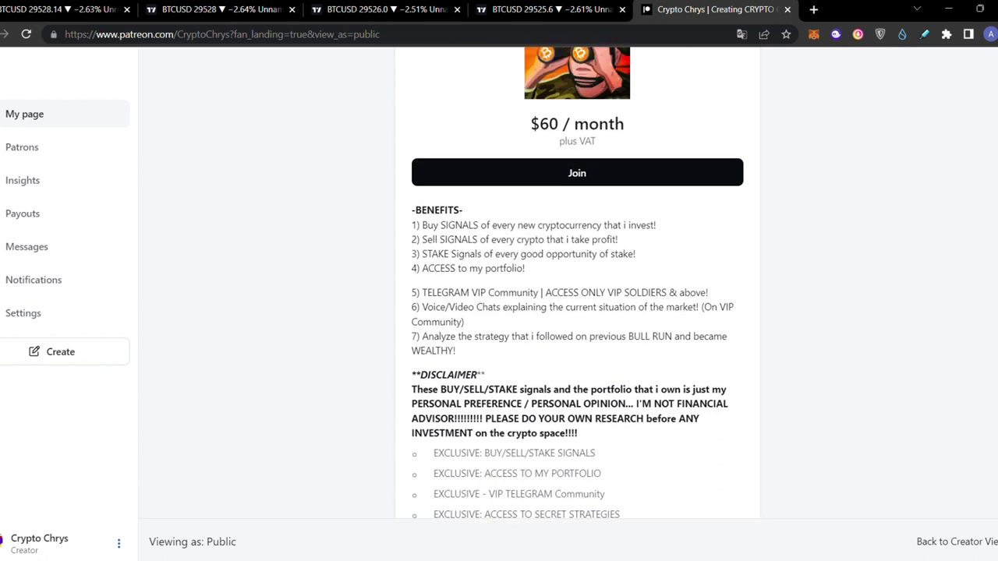
{"action": "scroll", "coordinate": [567, 282], "scroll_direction": "down", "scroll_amount": 3}
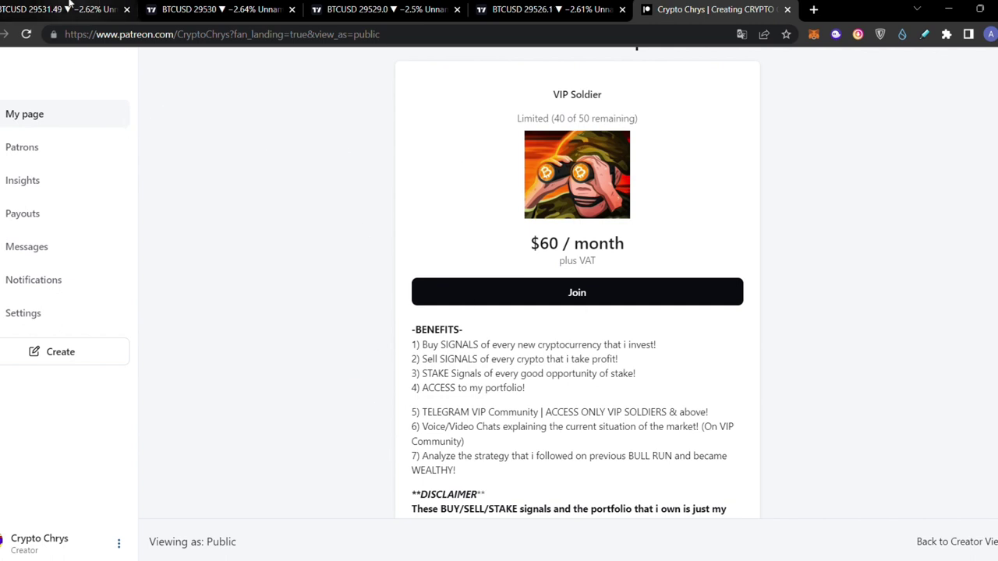
{"action": "left_click", "coordinate": [68, 6]}
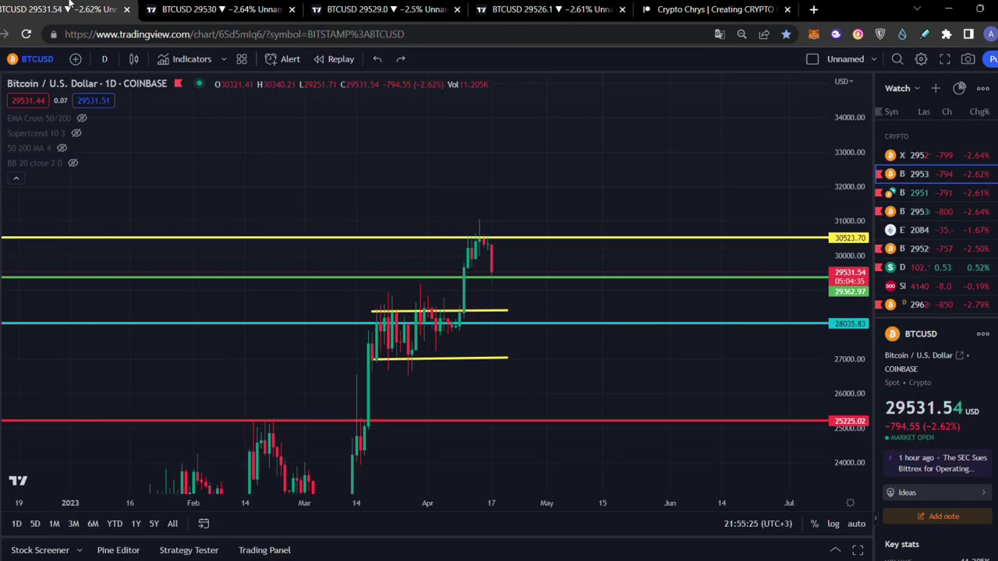
Brush a short stroke and a circle around the latest daily candle at the green support line, undoing each mark
{"action": "left_click_drag", "start_coordinate": [216, 141], "coordinate": [234, 131]}
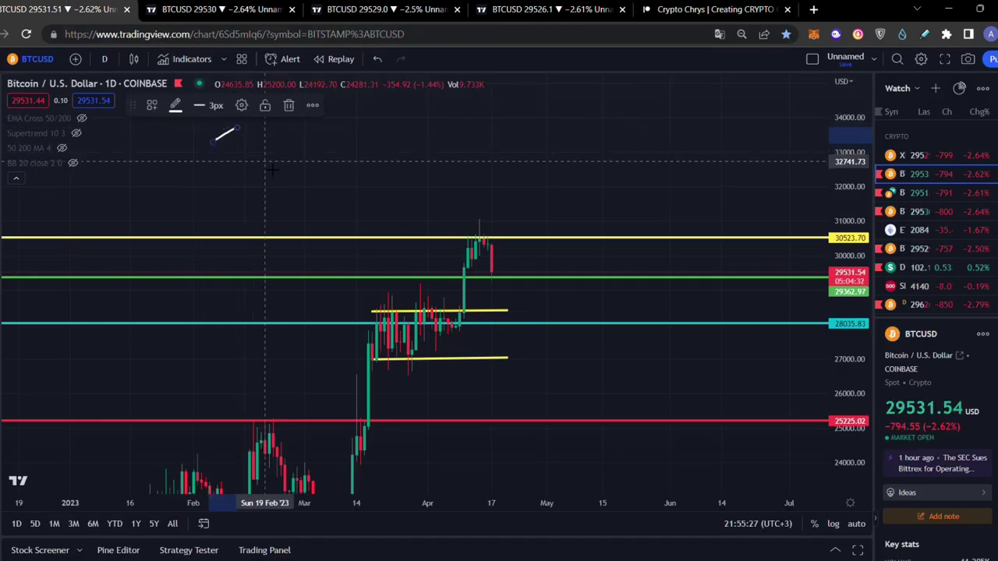
{"action": "key", "text": "ctrl+z"}
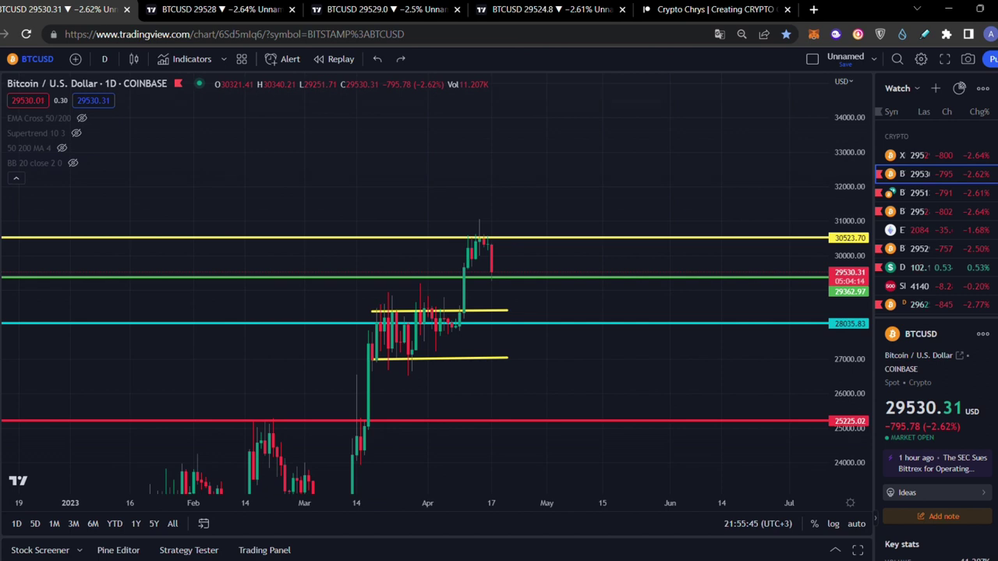
{"action": "left_click_drag", "start_coordinate": [156, 145], "coordinate": [214, 144]}
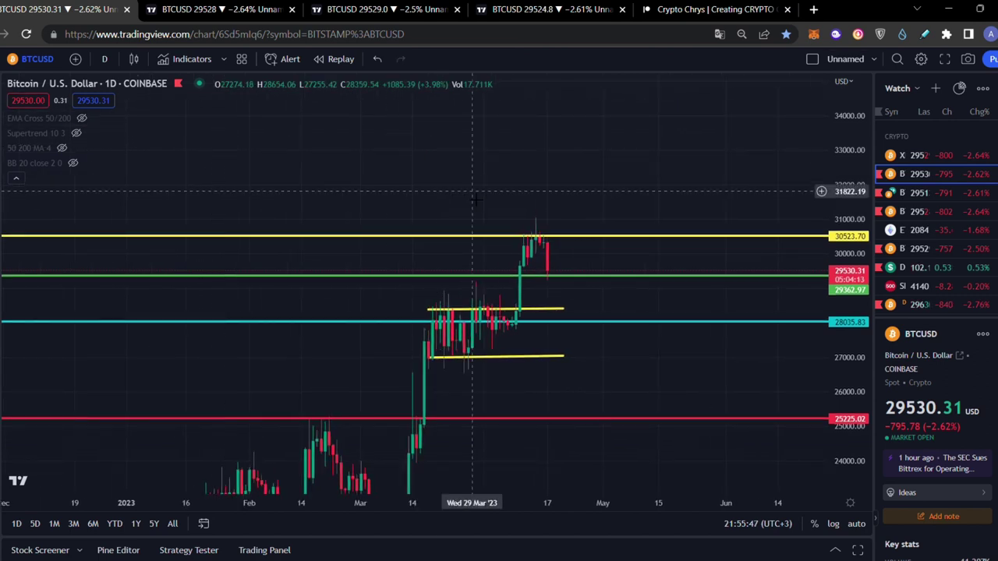
{"action": "left_click_drag", "start_coordinate": [437, 178], "coordinate": [427, 156]}
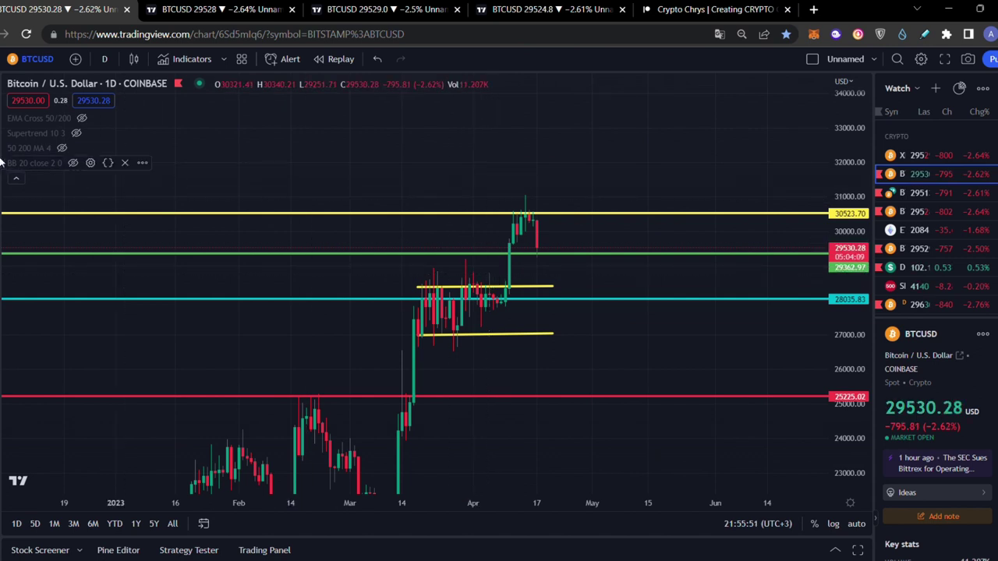
{"action": "mouse_move", "coordinate": [535, 234]}
{"action": "left_mouse_down"}
{"action": "mouse_move", "coordinate": [519, 257]}
{"action": "mouse_move", "coordinate": [512, 253]}
{"action": "left_mouse_up"}
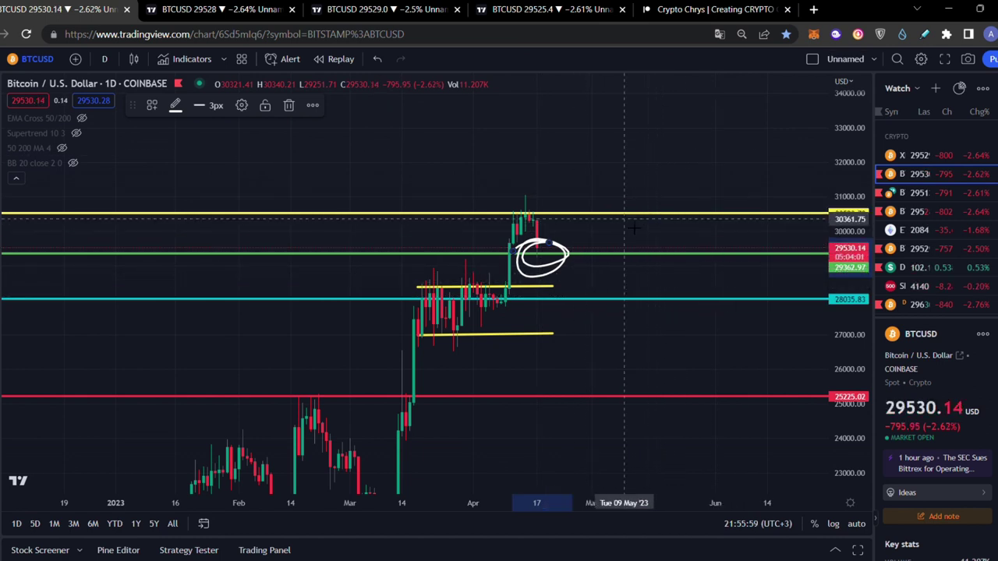
{"action": "key", "text": "ctrl+z"}
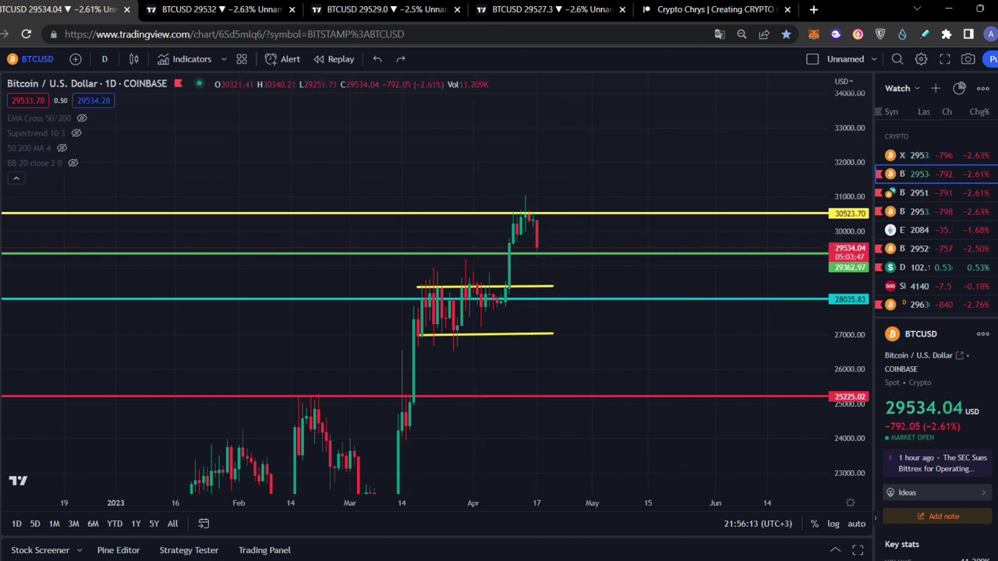
Sketch a line along the April rally and circle the consolidation range between the short yellow lines, and undo these marks
{"action": "left_click_drag", "start_coordinate": [496, 306], "coordinate": [512, 243]}
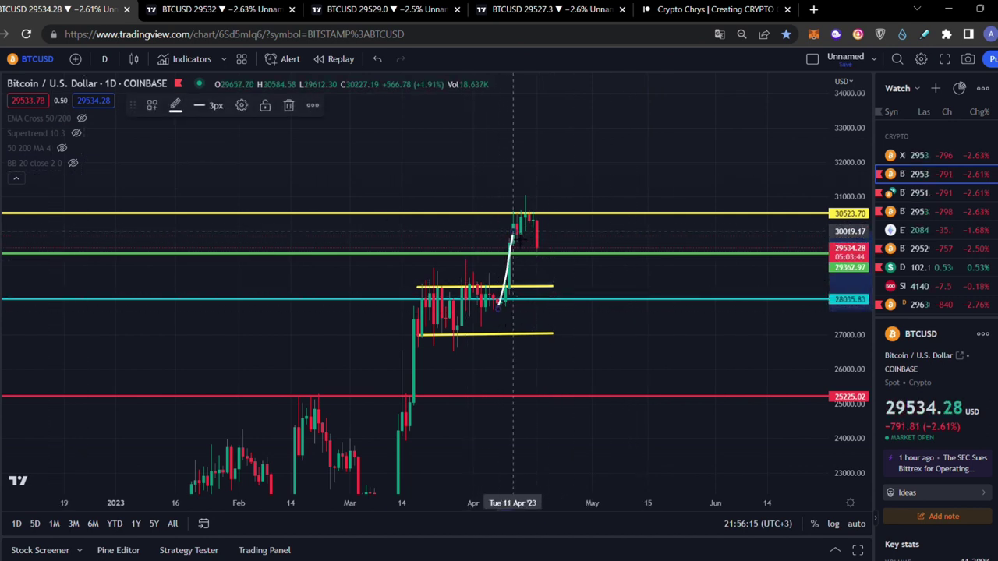
{"action": "mouse_move", "coordinate": [575, 274]}
{"action": "left_mouse_down"}
{"action": "mouse_move", "coordinate": [514, 246]}
{"action": "mouse_move", "coordinate": [591, 361]}
{"action": "mouse_move", "coordinate": [509, 249]}
{"action": "left_mouse_up"}
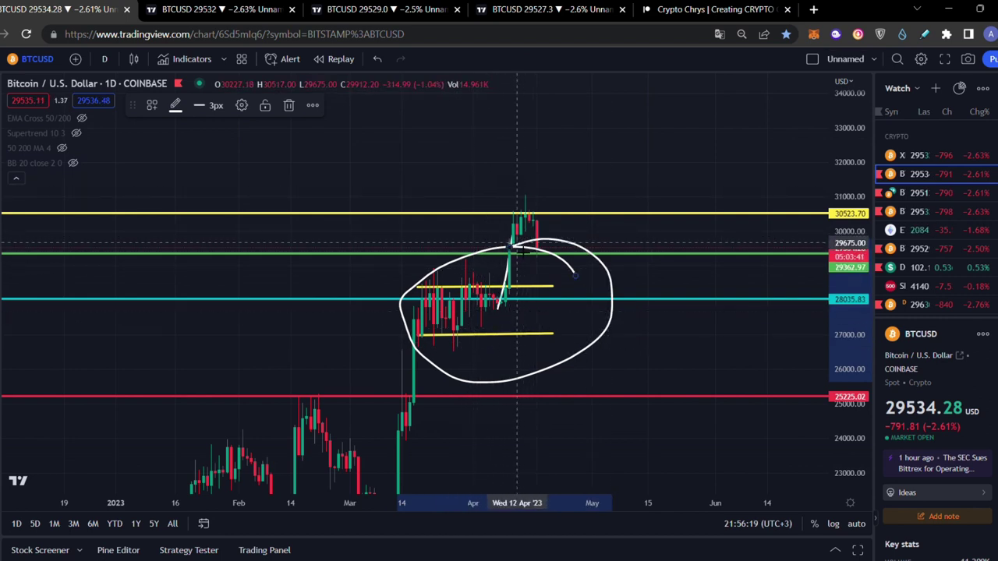
{"action": "key", "text": "ctrl+z"}
{"action": "mouse_move", "coordinate": [510, 239]}
{"action": "left_mouse_down"}
{"action": "mouse_move", "coordinate": [534, 231]}
{"action": "mouse_move", "coordinate": [491, 248]}
{"action": "mouse_move", "coordinate": [502, 232]}
{"action": "mouse_move", "coordinate": [477, 248]}
{"action": "mouse_move", "coordinate": [477, 238]}
{"action": "left_mouse_up"}
{"action": "key", "text": "ctrl+z"}
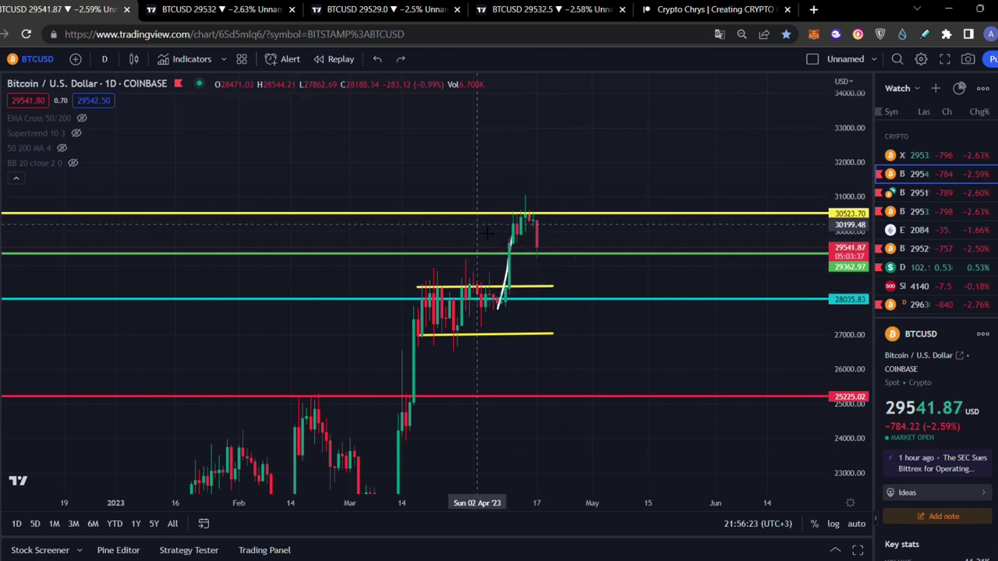
{"action": "key", "text": "ctrl+z"}
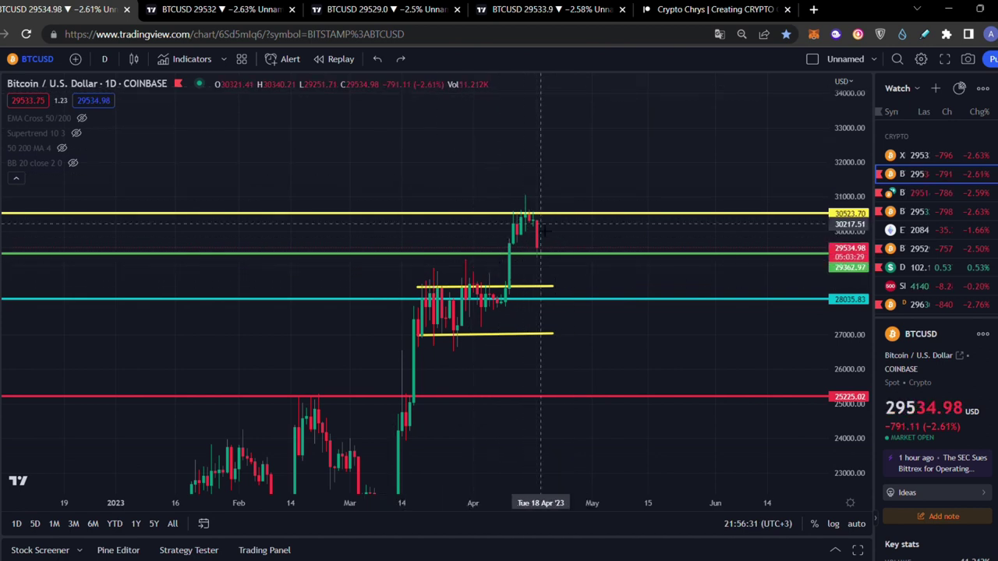
Mark the green-line retest, the peak at the upper yellow line and the April rally with brush strokes, undoing each one
{"action": "mouse_move", "coordinate": [561, 241]}
{"action": "left_mouse_down"}
{"action": "mouse_move", "coordinate": [555, 269]}
{"action": "mouse_move", "coordinate": [559, 240]}
{"action": "left_mouse_up"}
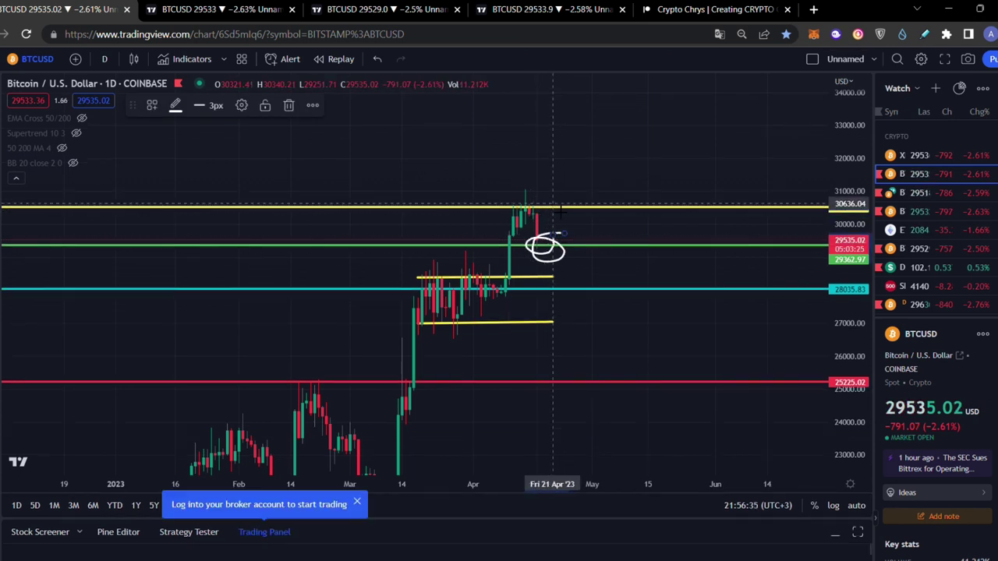
{"action": "key", "text": "ctrl+z"}
{"action": "mouse_move", "coordinate": [544, 196]}
{"action": "left_mouse_down"}
{"action": "mouse_move", "coordinate": [517, 204]}
{"action": "mouse_move", "coordinate": [550, 202]}
{"action": "mouse_move", "coordinate": [538, 186]}
{"action": "left_mouse_up"}
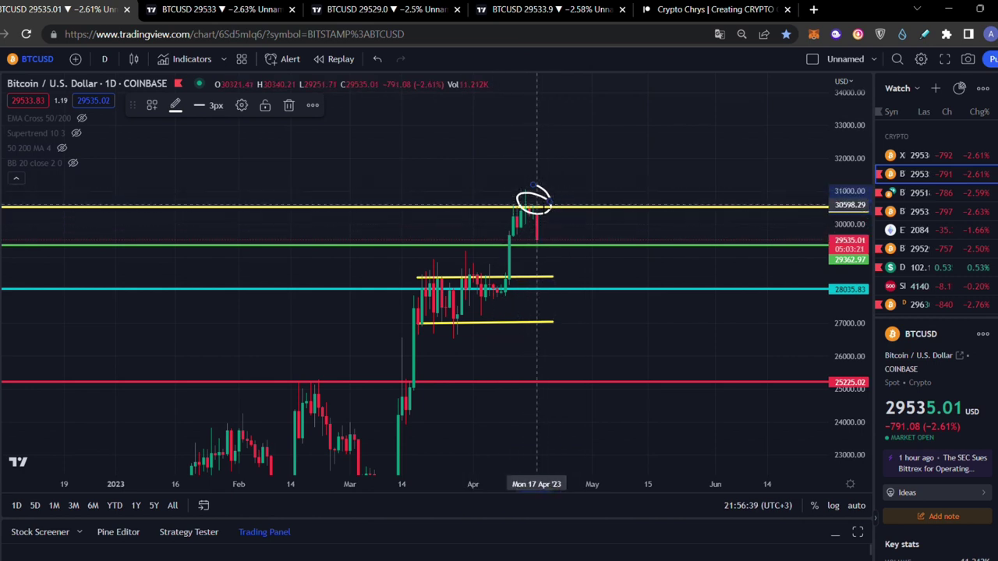
{"action": "key", "text": "ctrl+z"}
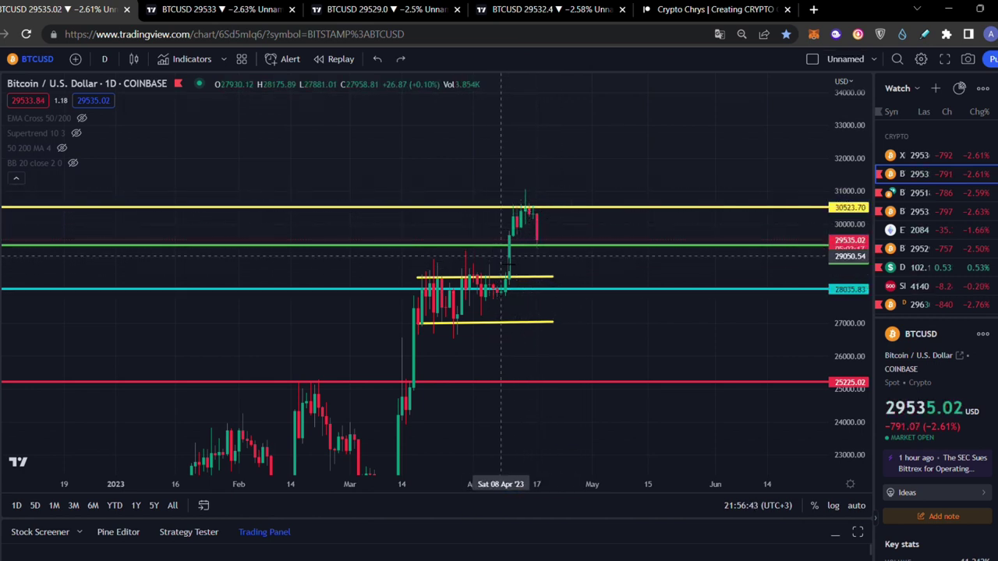
{"action": "left_click_drag", "start_coordinate": [503, 249], "coordinate": [512, 201]}
{"action": "key", "text": "ctrl+z"}
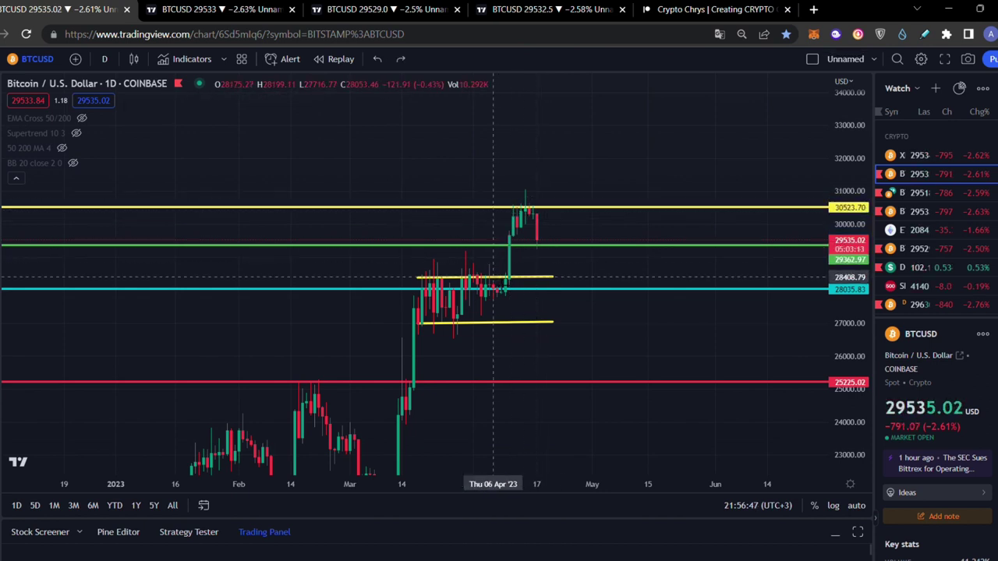
Sketch the April rally, the pullback to the green line and a projected bounce to about 33700, and undo the strokes
{"action": "left_click_drag", "start_coordinate": [505, 293], "coordinate": [520, 211]}
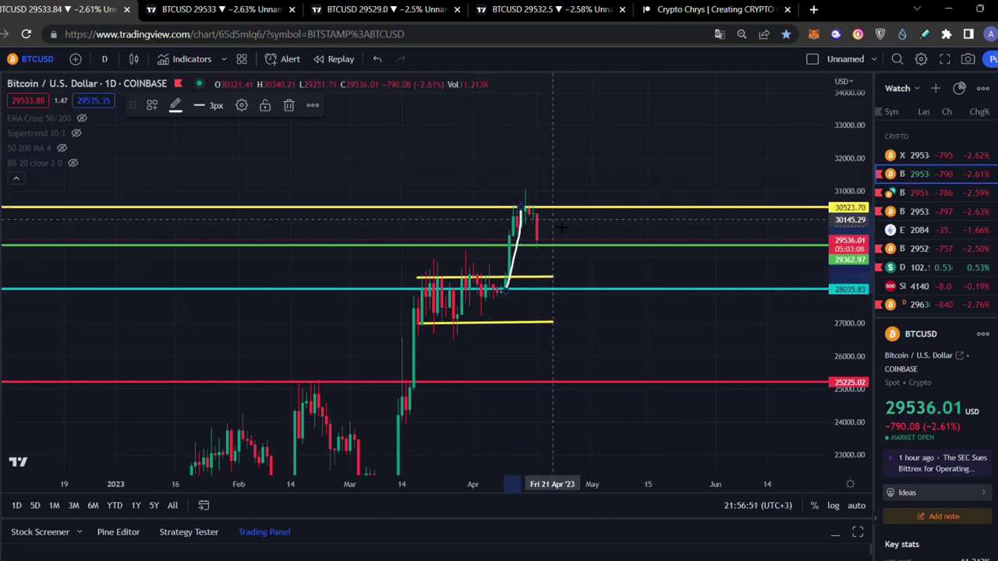
{"action": "mouse_move", "coordinate": [553, 220]}
{"action": "left_mouse_down"}
{"action": "mouse_move", "coordinate": [530, 187]}
{"action": "mouse_move", "coordinate": [494, 209]}
{"action": "mouse_move", "coordinate": [528, 226]}
{"action": "mouse_move", "coordinate": [520, 192]}
{"action": "mouse_move", "coordinate": [556, 246]}
{"action": "left_mouse_up"}
{"action": "key", "text": "ctrl+z"}
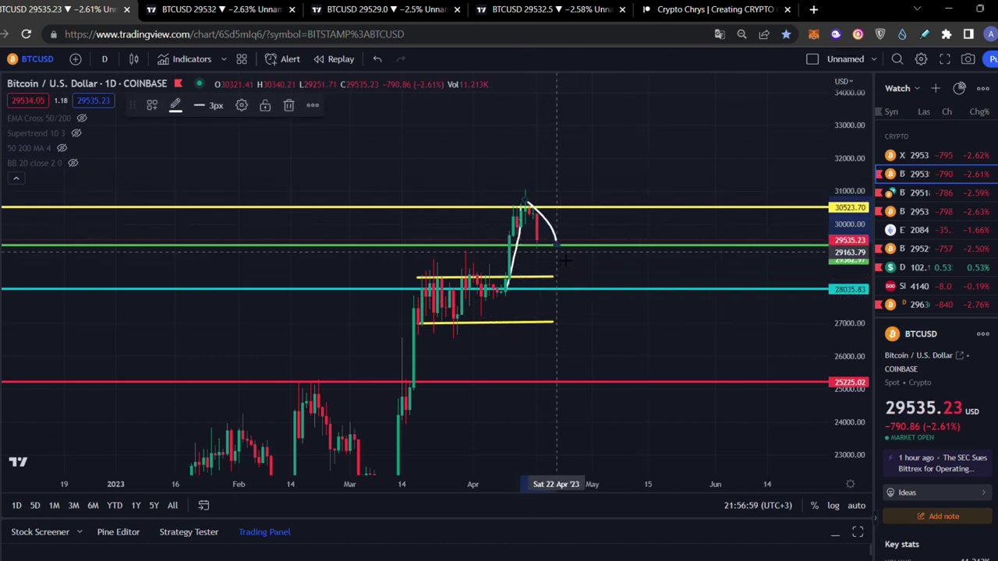
{"action": "left_click_drag", "start_coordinate": [556, 247], "coordinate": [603, 104]}
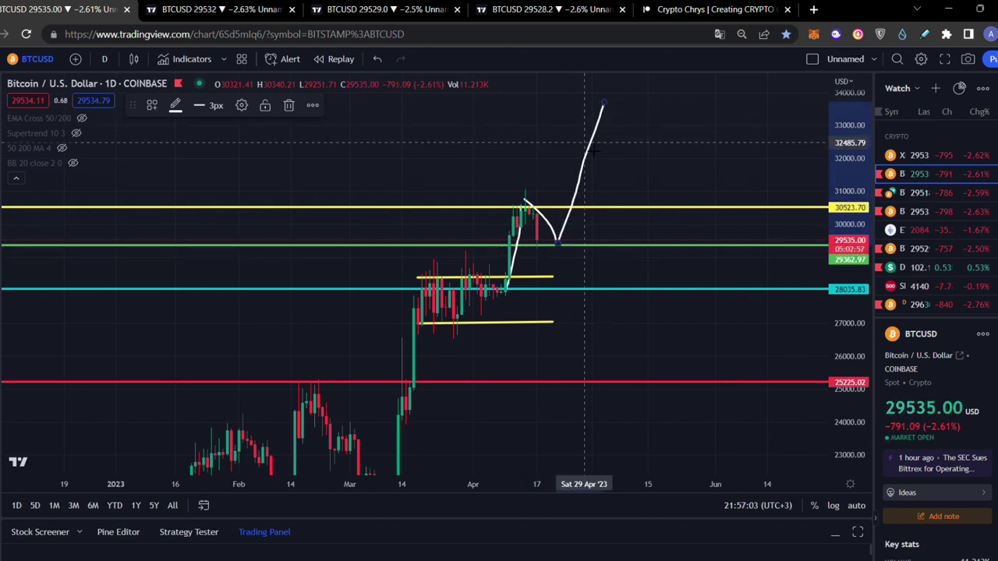
{"action": "key", "text": "ctrl+z"}
{"action": "mouse_move", "coordinate": [546, 212]}
{"action": "left_mouse_down"}
{"action": "mouse_move", "coordinate": [565, 234]}
{"action": "mouse_move", "coordinate": [521, 241]}
{"action": "mouse_move", "coordinate": [544, 216]}
{"action": "left_mouse_up"}
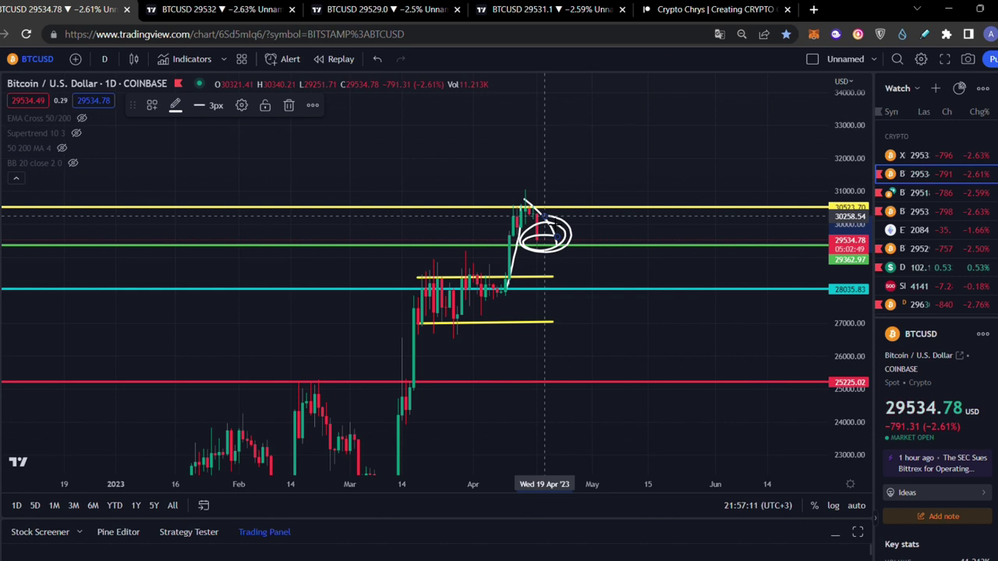
{"action": "key", "text": "ctrl+z"}
{"action": "key", "text": "ctrl+z"}
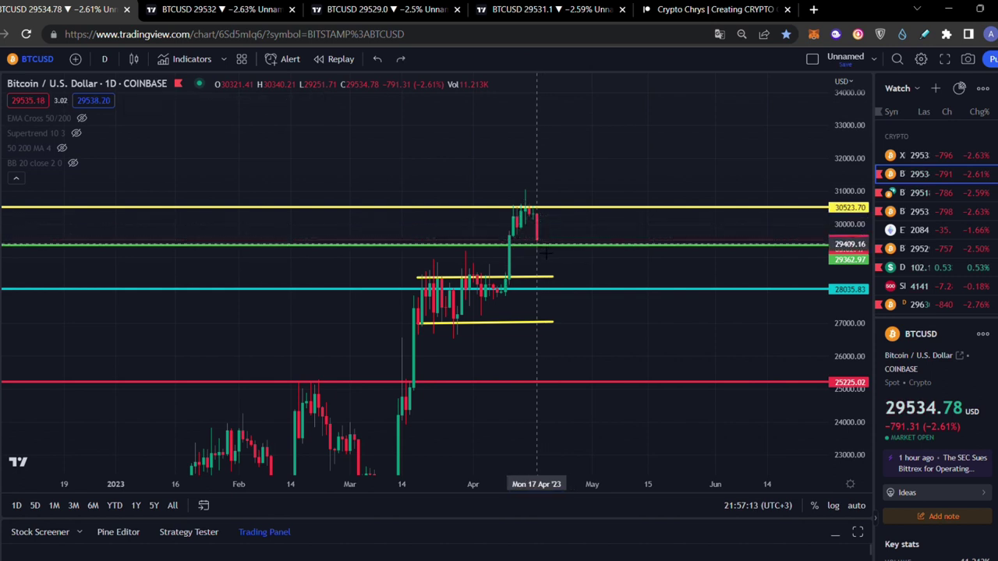
Sketch a projected rise from the green line to above 34000 and circle the retest area repeatedly, and undo all marks
{"action": "mouse_move", "coordinate": [546, 233]}
{"action": "left_mouse_down"}
{"action": "mouse_move", "coordinate": [550, 257]}
{"action": "mouse_move", "coordinate": [605, 62]}
{"action": "left_mouse_up"}
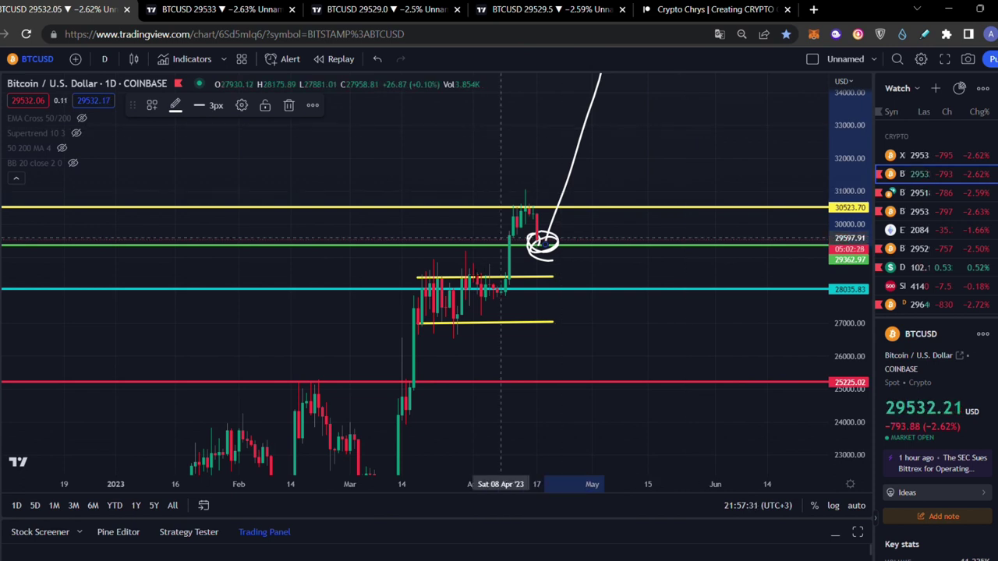
{"action": "mouse_move", "coordinate": [541, 231]}
{"action": "left_mouse_down"}
{"action": "mouse_move", "coordinate": [546, 250]}
{"action": "mouse_move", "coordinate": [541, 234]}
{"action": "mouse_move", "coordinate": [556, 245]}
{"action": "mouse_move", "coordinate": [548, 256]}
{"action": "left_mouse_up"}
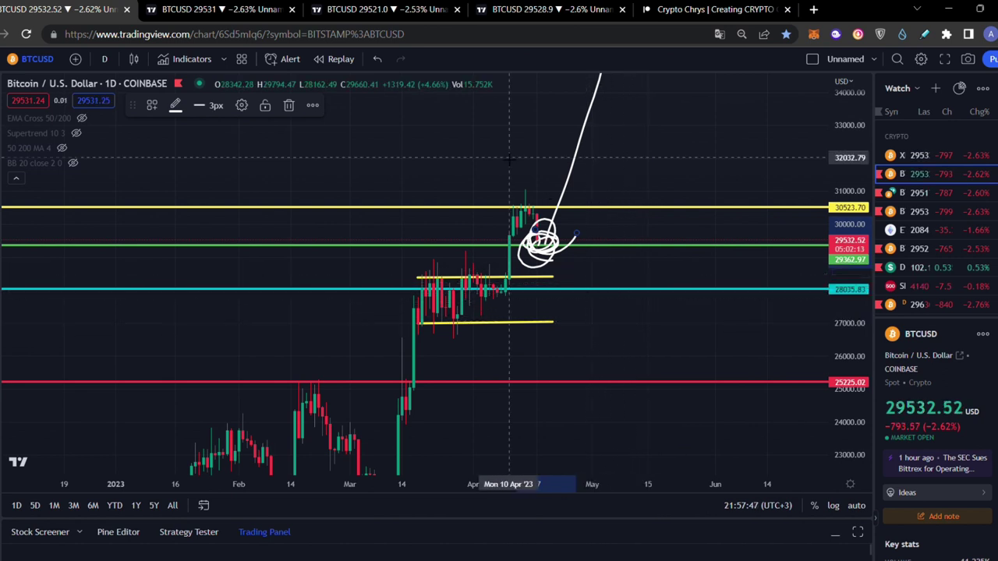
{"action": "mouse_move", "coordinate": [548, 218]}
{"action": "left_mouse_down"}
{"action": "mouse_move", "coordinate": [569, 195]}
{"action": "mouse_move", "coordinate": [593, 111]}
{"action": "mouse_move", "coordinate": [569, 234]}
{"action": "left_mouse_up"}
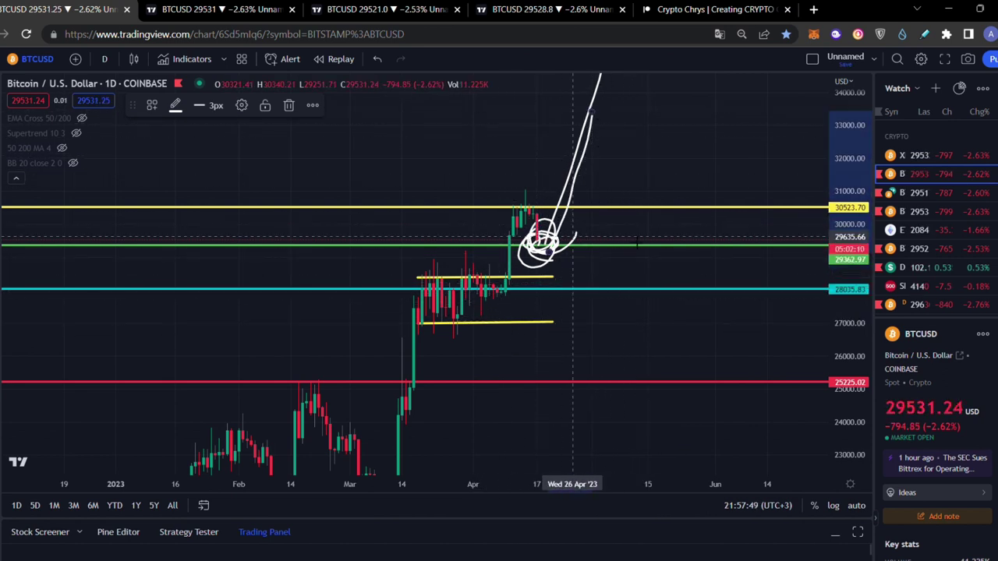
{"action": "left_click_drag", "start_coordinate": [700, 173], "coordinate": [680, 188]}
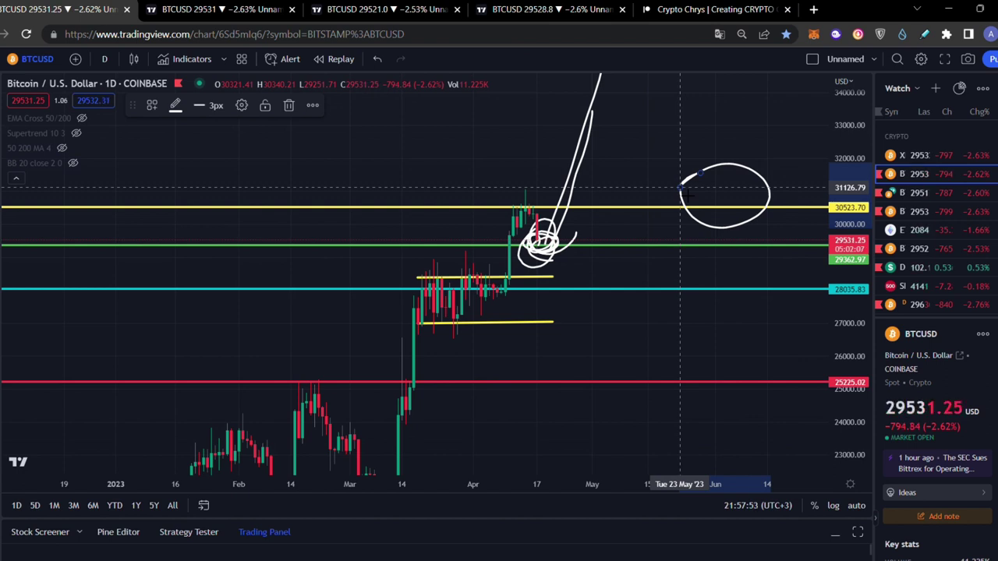
{"action": "key", "text": "ctrl+z"}
{"action": "key", "text": "ctrl+z"}
{"action": "key", "text": "ctrl+z"}
{"action": "key", "text": "ctrl+z"}
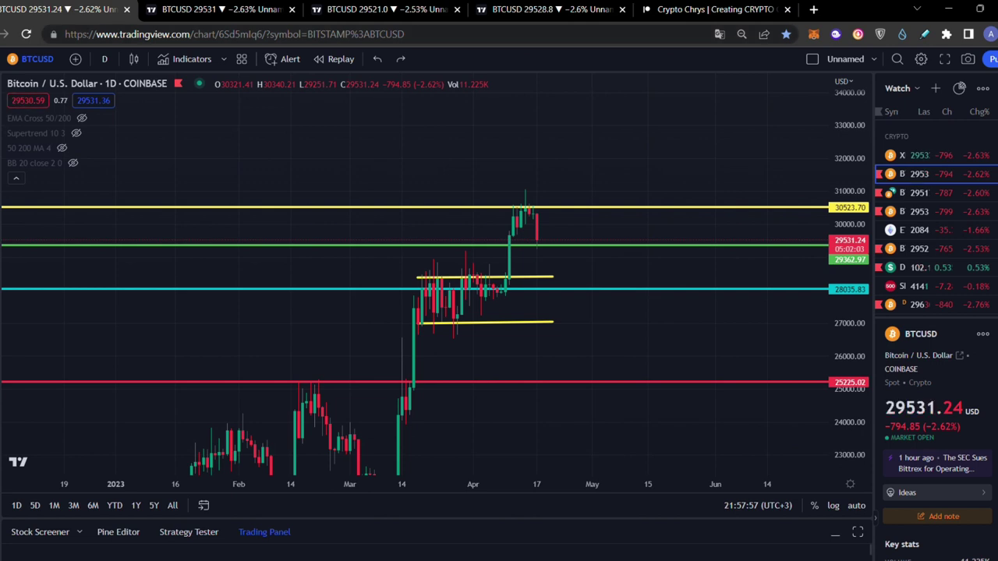
Examine the orange target box between about 36800 and 37800 on the daily chart, and switch to the hourly Bitstamp chart
{"action": "left_click_drag", "start_coordinate": [679, 137], "coordinate": [712, 280]}
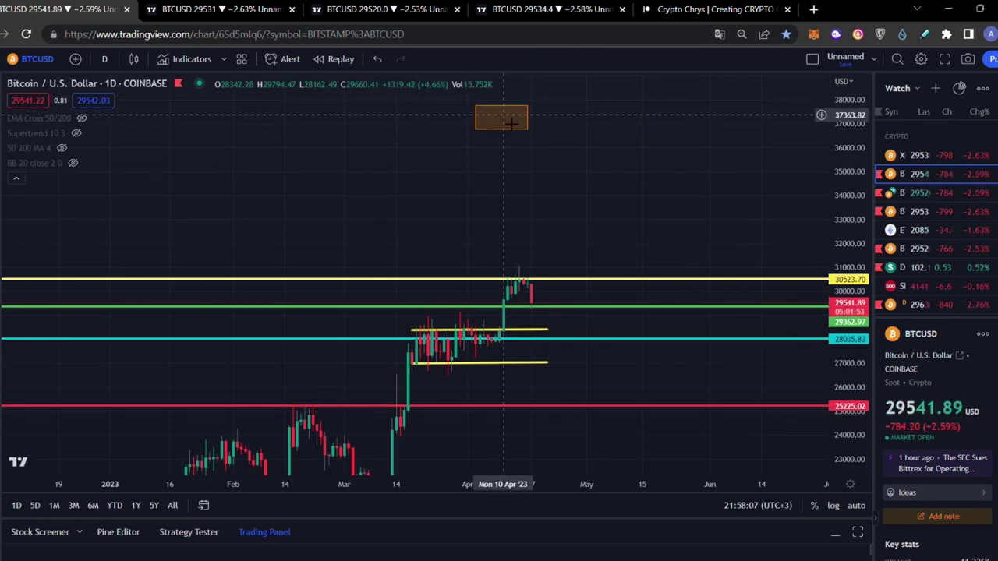
{"action": "left_click", "coordinate": [517, 129]}
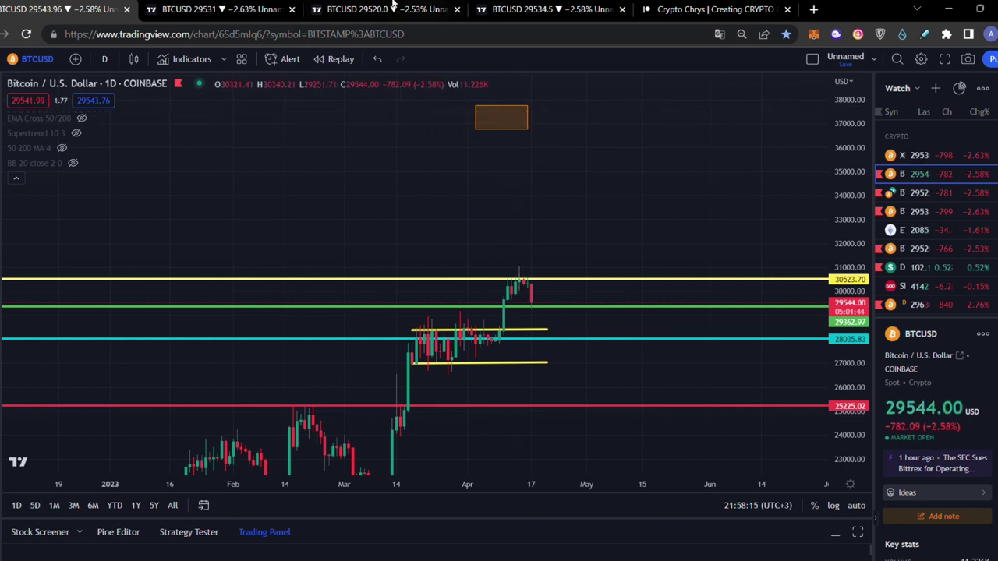
{"action": "left_click", "coordinate": [232, 6]}
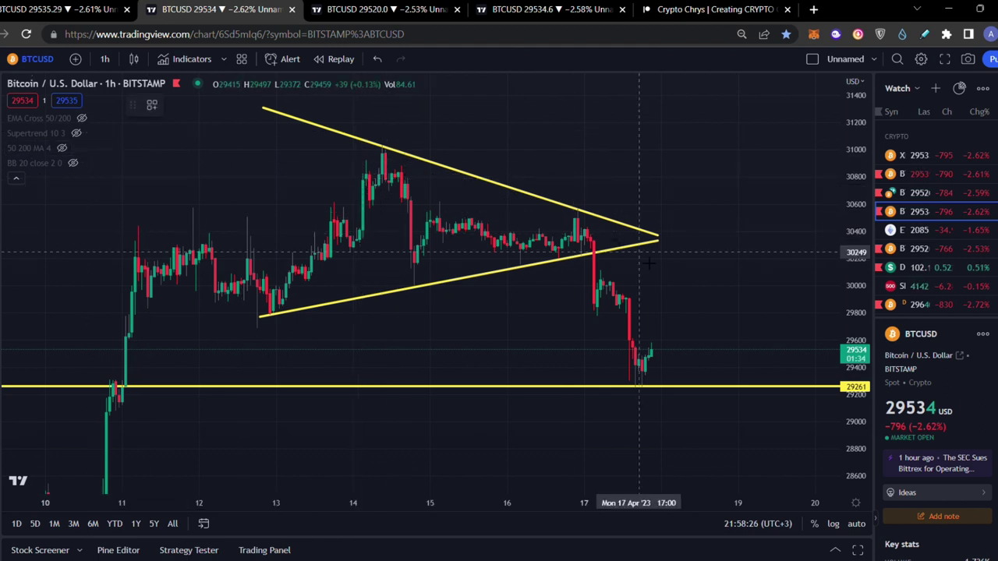
Circle the triangle breakdown around 17 April, toggle the Bollinger Bands on and off, and undo the circle
{"action": "mouse_move", "coordinate": [616, 214]}
{"action": "left_mouse_down"}
{"action": "mouse_move", "coordinate": [651, 234]}
{"action": "mouse_move", "coordinate": [530, 212]}
{"action": "left_mouse_up"}
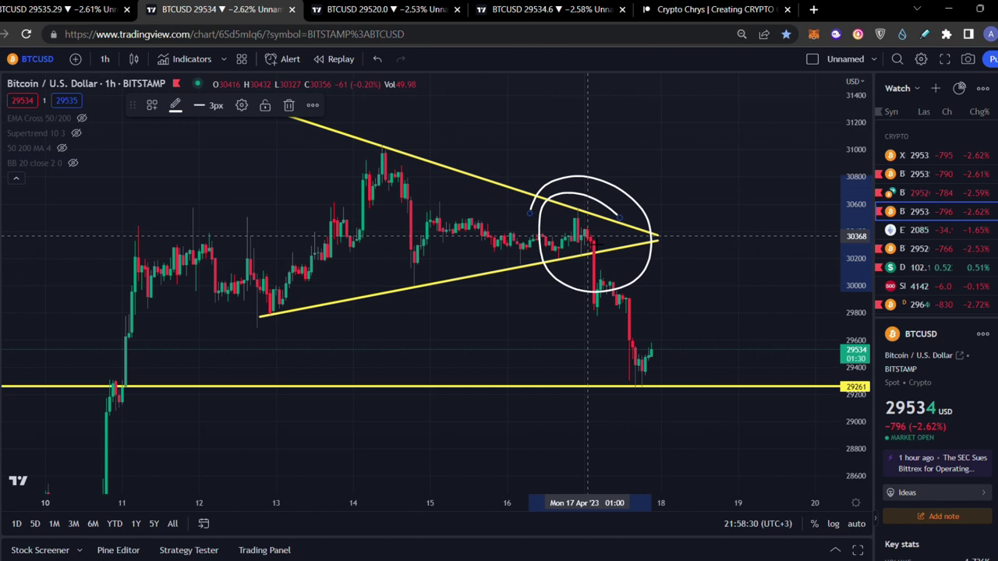
{"action": "left_click", "coordinate": [73, 164]}
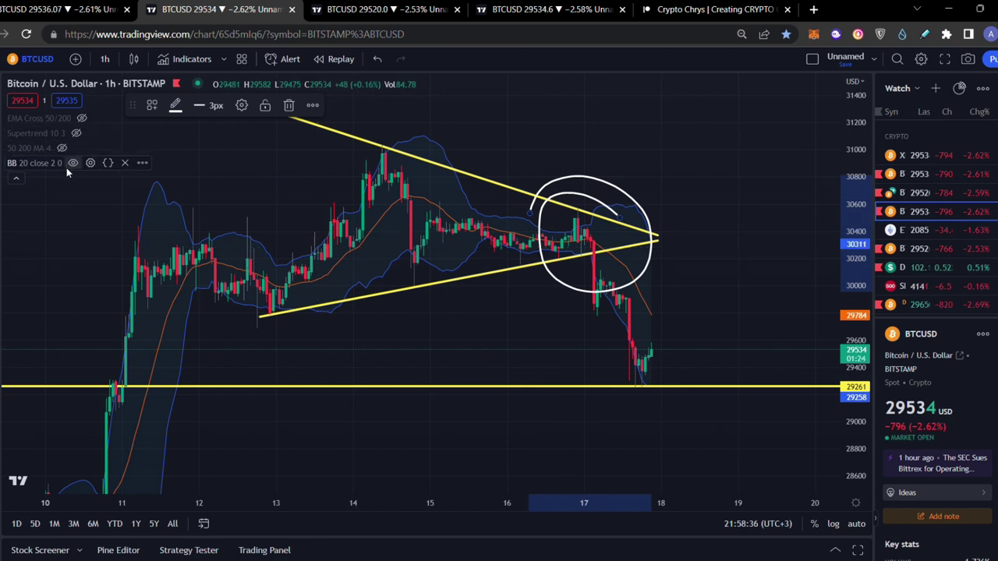
{"action": "left_click", "coordinate": [72, 164]}
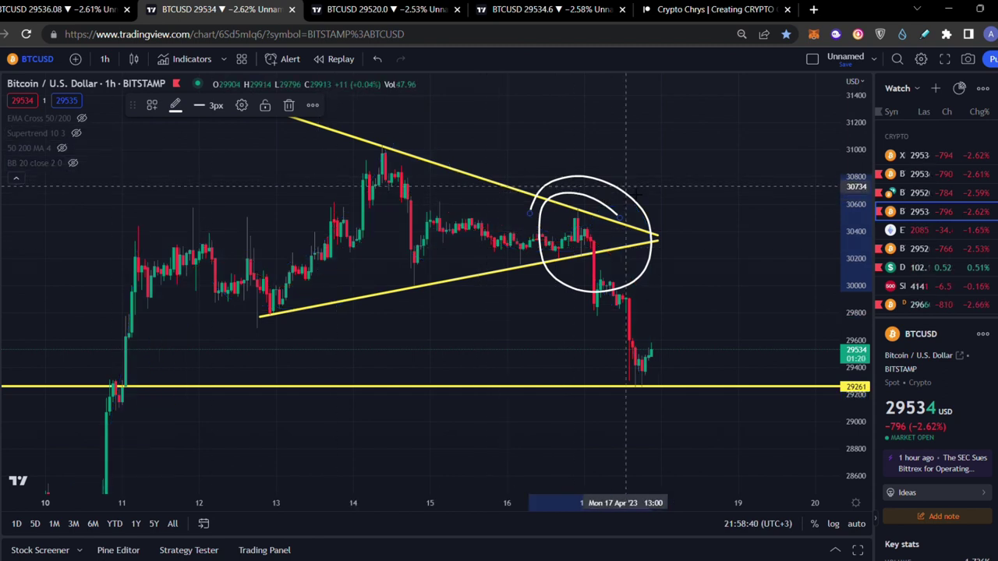
{"action": "key", "text": "ctrl+z"}
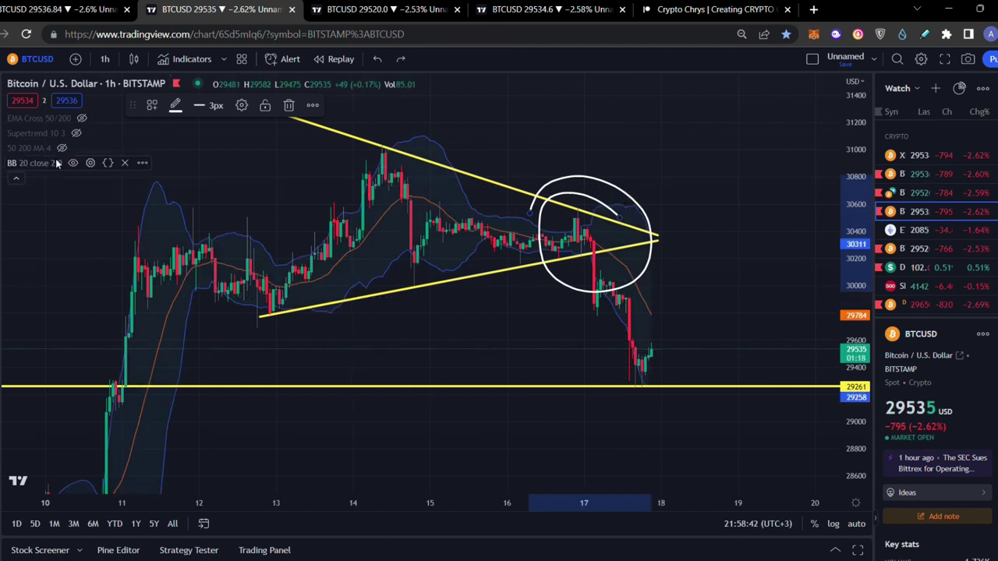
{"action": "left_click", "coordinate": [68, 163]}
{"action": "left_click", "coordinate": [69, 163]}
{"action": "left_click", "coordinate": [69, 163]}
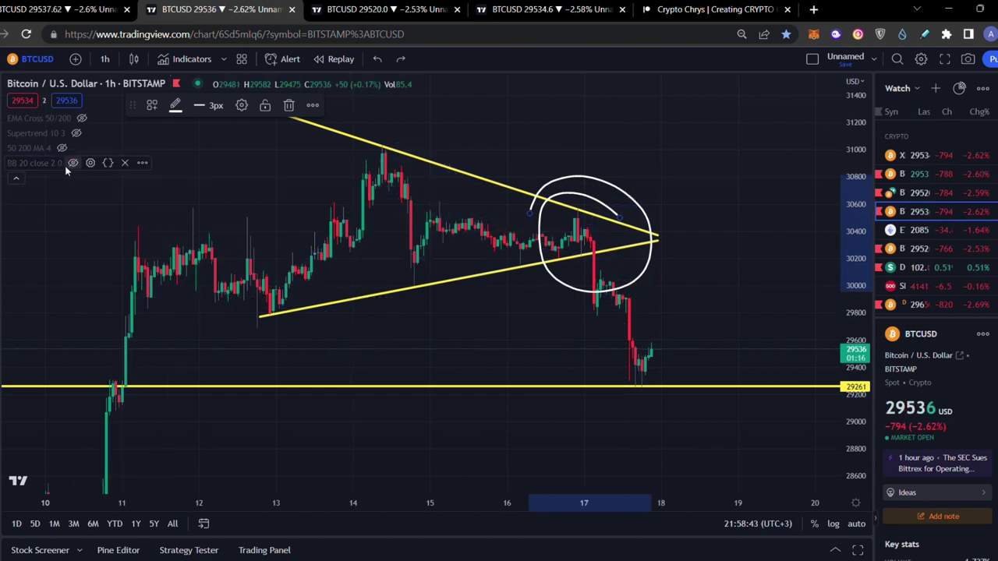
{"action": "left_click", "coordinate": [68, 162]}
{"action": "key", "text": "ctrl+z"}
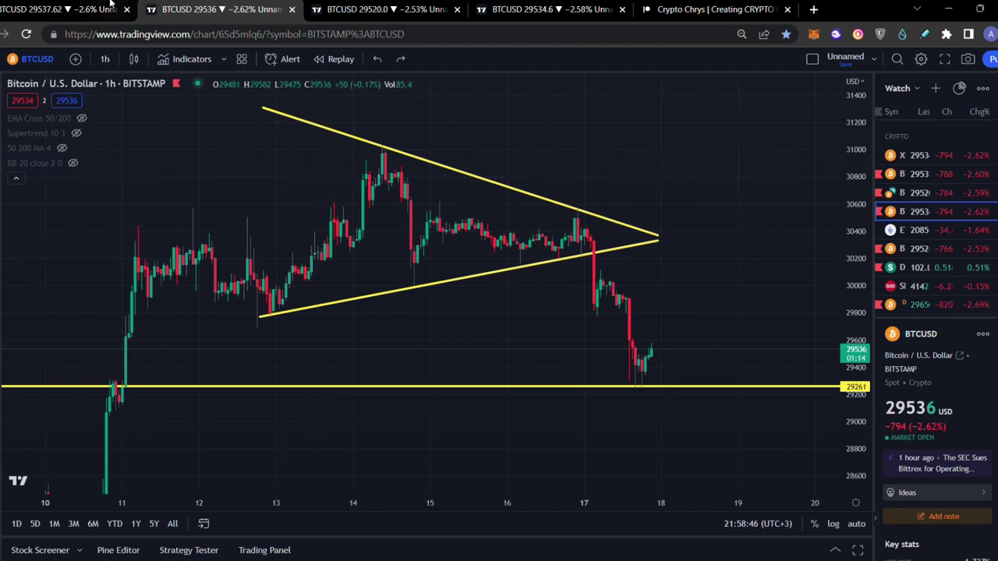
Add the Relative Strength Index indicator to the daily Coinbase chart
{"action": "key", "text": "ctrl+shift+Tab"}
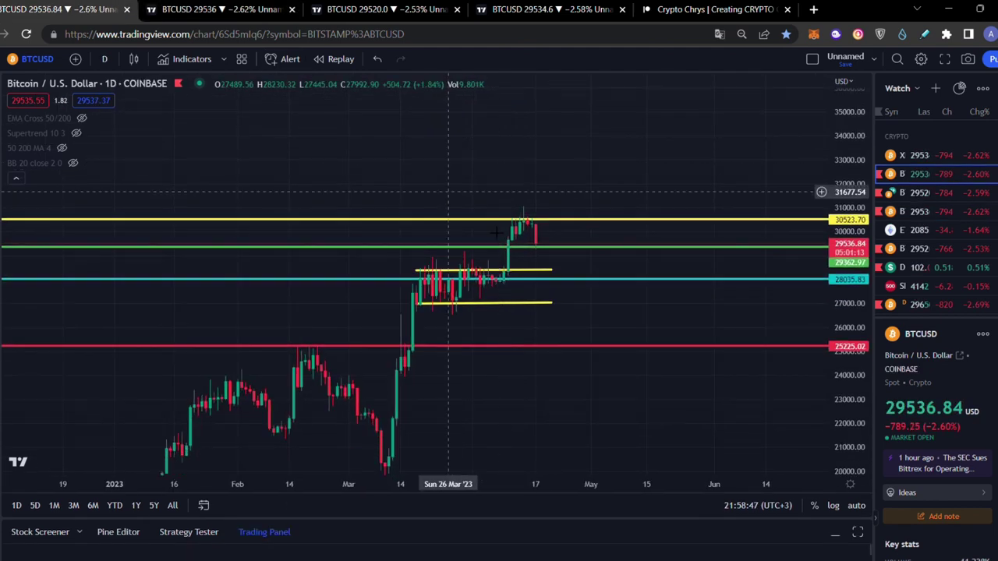
{"action": "left_click", "coordinate": [105, 58]}
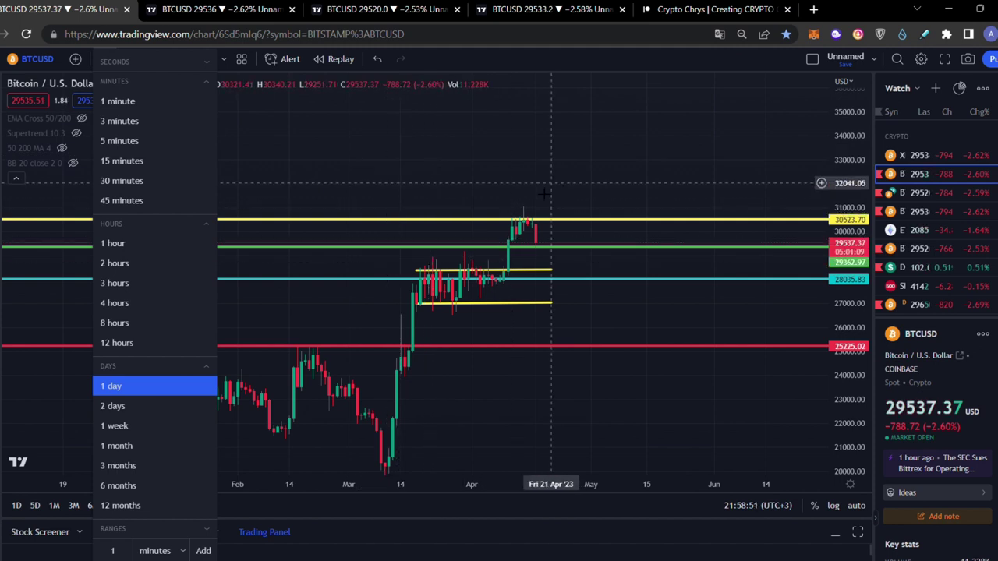
{"action": "left_click", "coordinate": [323, 312]}
{"action": "left_click", "coordinate": [184, 63]}
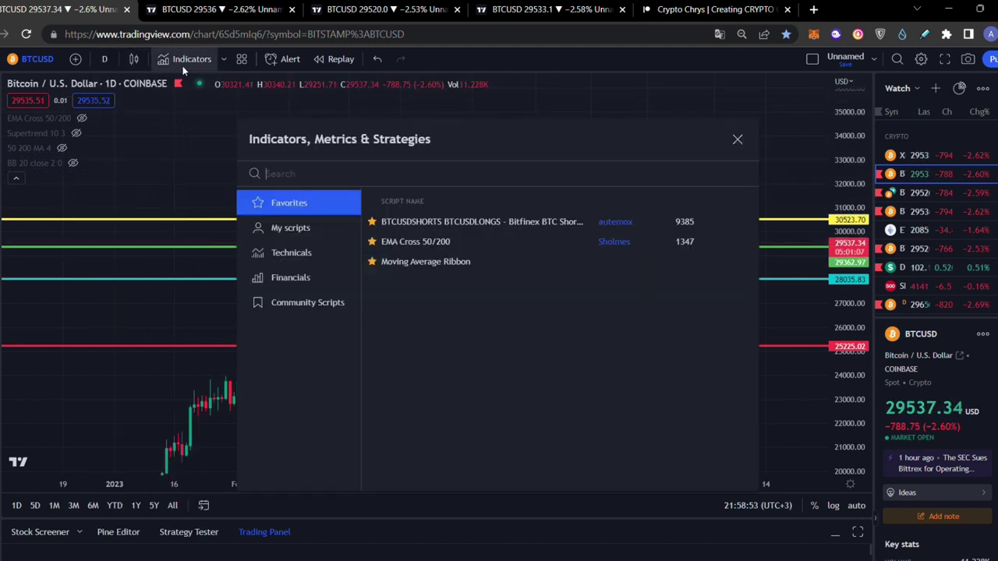
{"action": "type", "text": "rsi"}
{"action": "left_click", "coordinate": [557, 225]}
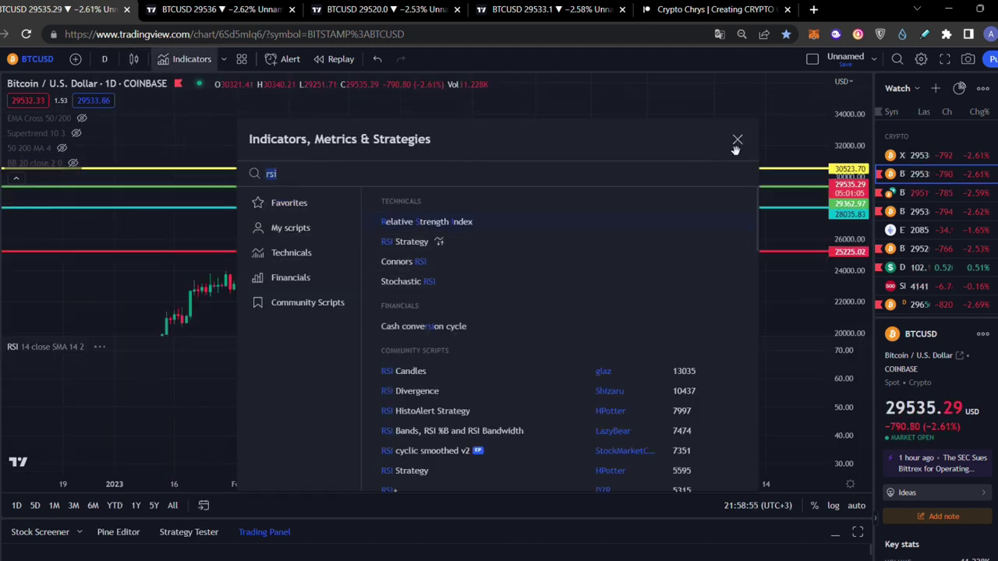
{"action": "left_click", "coordinate": [737, 140]}
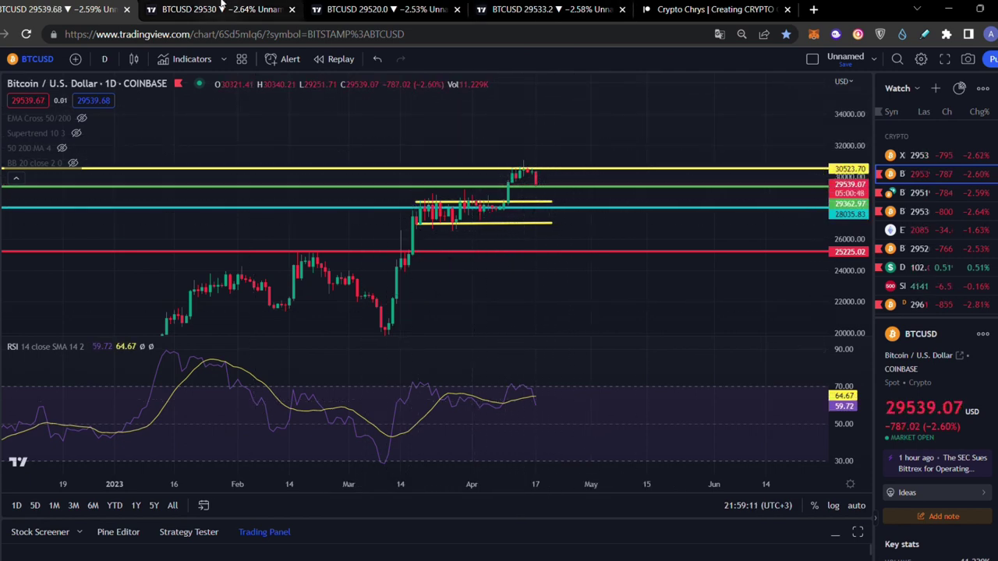
Switch to the hourly Bitstamp chart, circle the price action at the 29261 line around 11 April, and undo the circle
{"action": "left_click", "coordinate": [222, 6]}
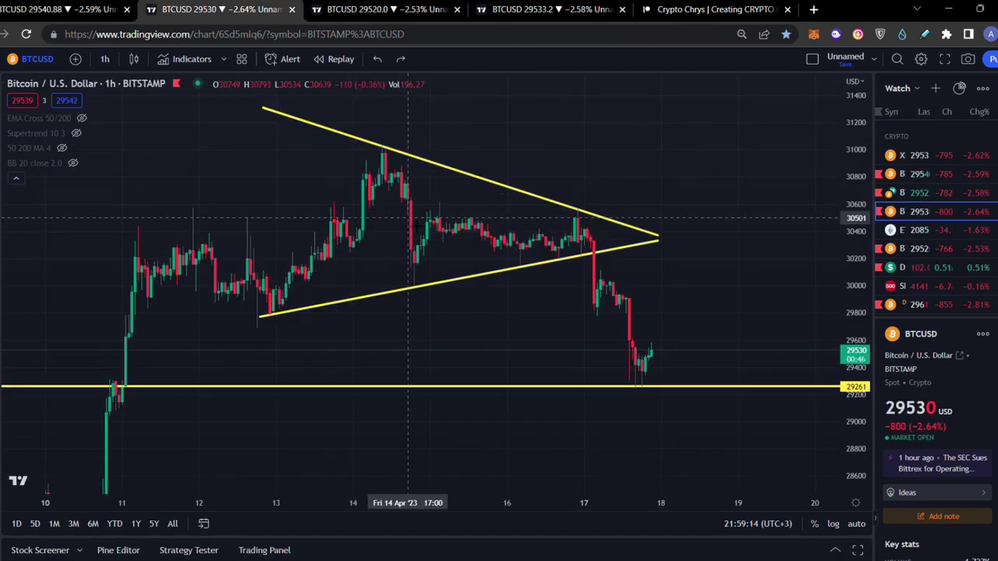
{"action": "left_click", "coordinate": [657, 152]}
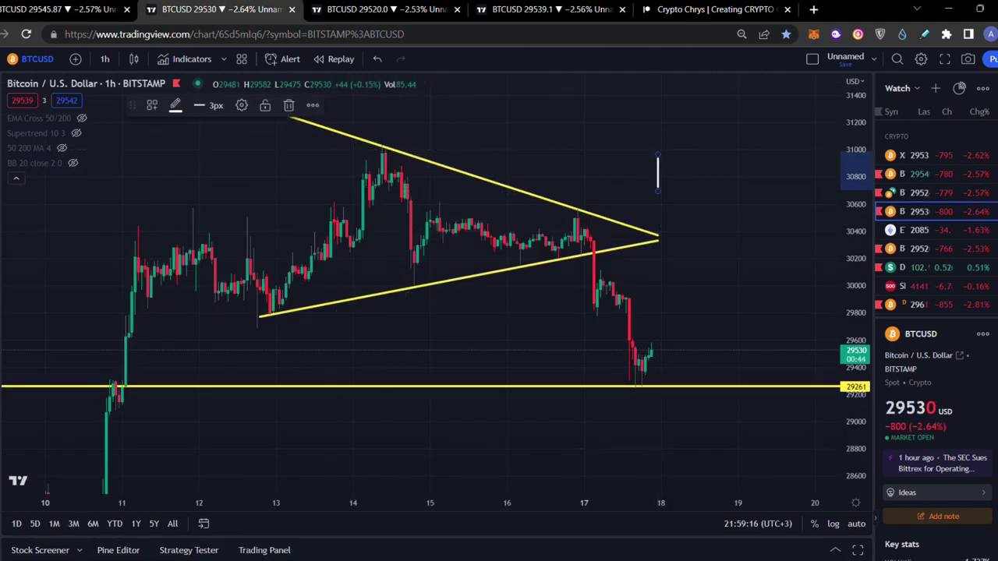
{"action": "key", "text": "ctrl+z"}
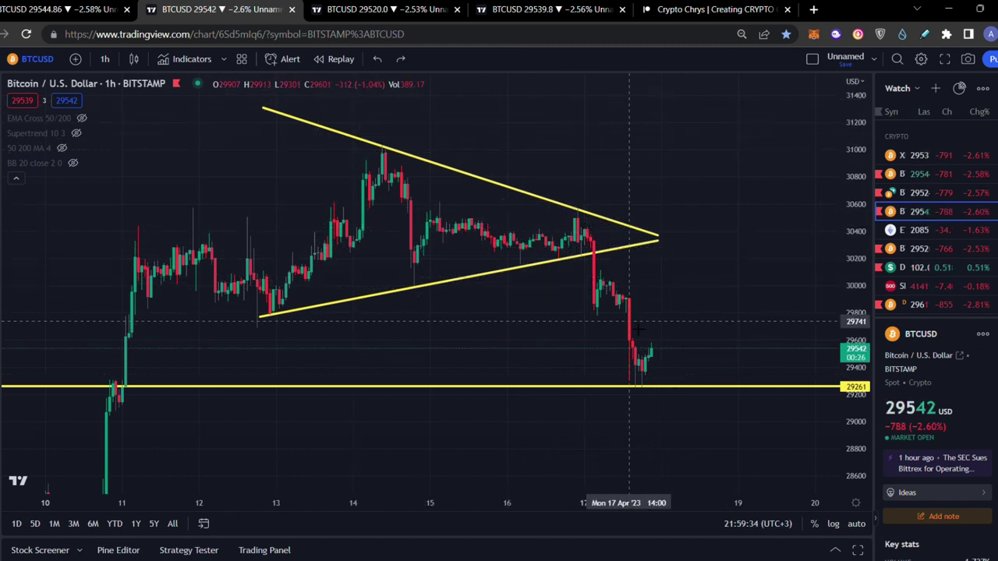
{"action": "left_click", "coordinate": [36, 159]}
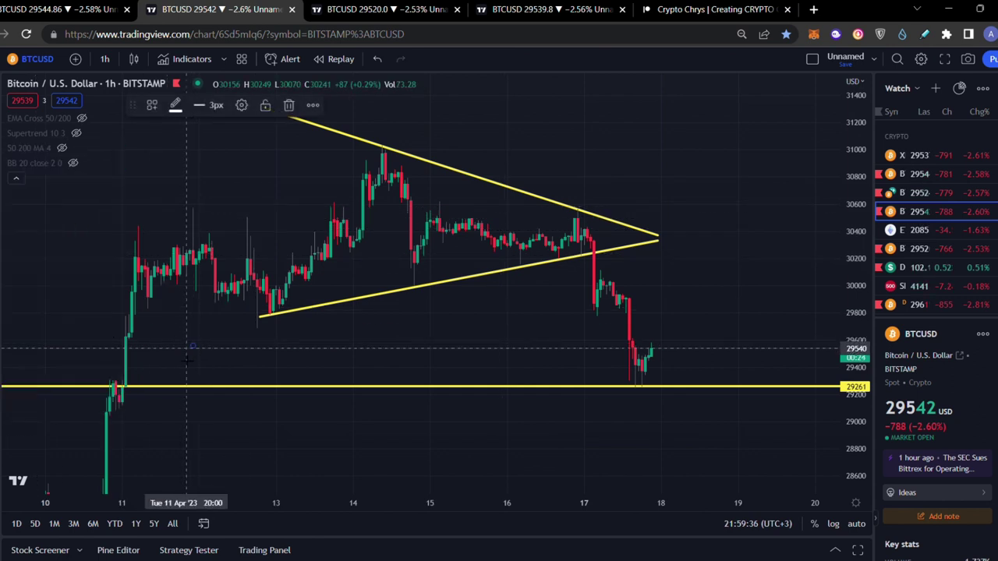
{"action": "mouse_move", "coordinate": [98, 343]}
{"action": "left_mouse_down"}
{"action": "mouse_move", "coordinate": [156, 355]}
{"action": "mouse_move", "coordinate": [101, 353]}
{"action": "left_mouse_up"}
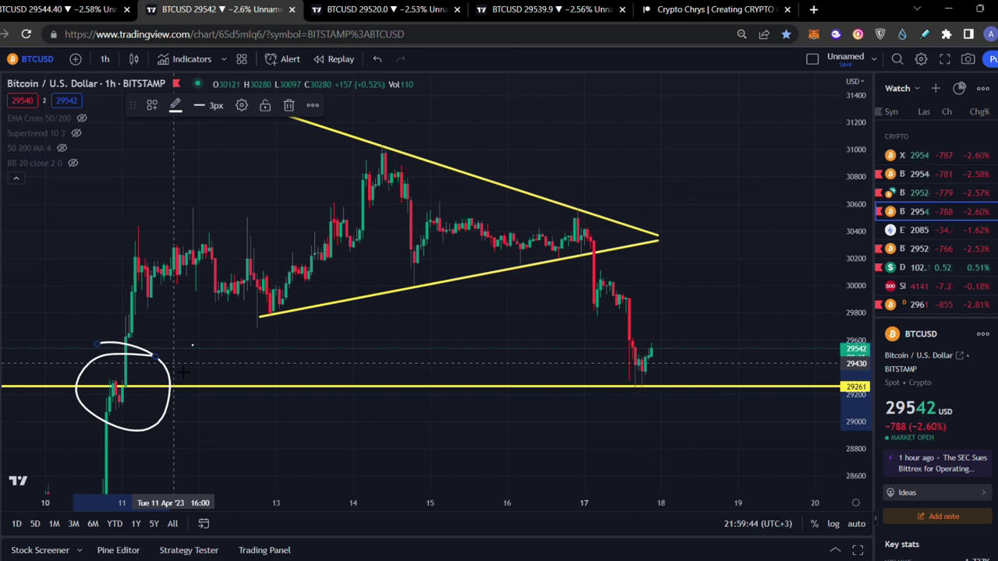
{"action": "key", "text": "ctrl+z"}
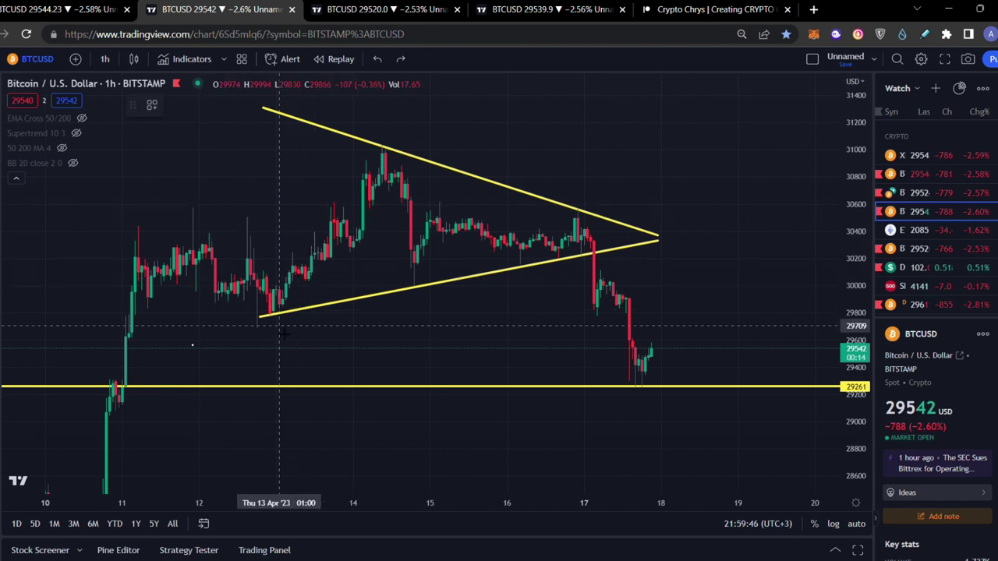
Draw a trend line from 29787 to 31013 for the triangle's height, and place it nearly vertically from the breakdown at 30245 to about 29014
{"action": "left_click_drag", "start_coordinate": [269, 314], "coordinate": [385, 150]}
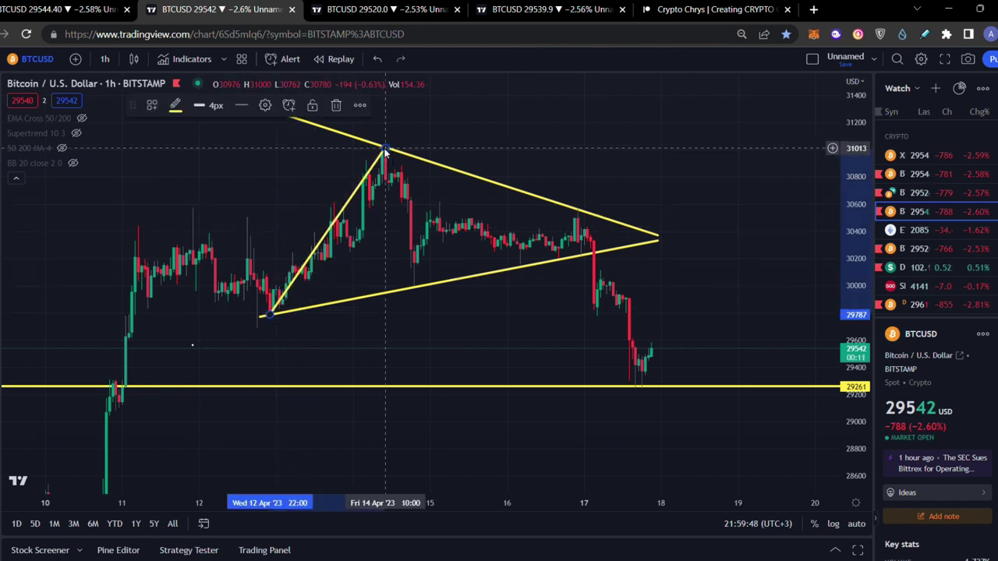
{"action": "mouse_move", "coordinate": [343, 223]}
{"action": "left_mouse_down"}
{"action": "mouse_move", "coordinate": [599, 381]}
{"action": "mouse_move", "coordinate": [554, 328]}
{"action": "left_mouse_up"}
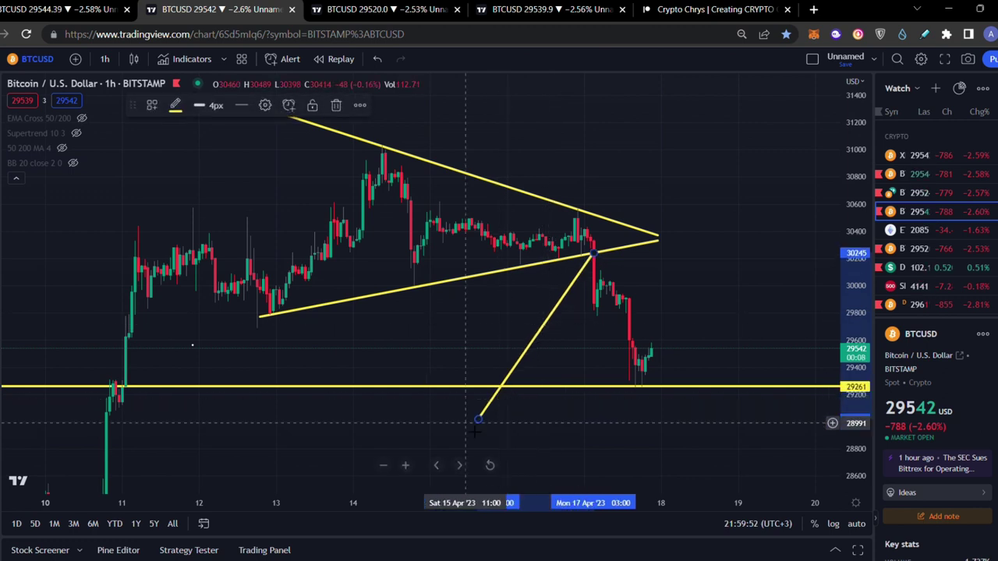
{"action": "left_click_drag", "start_coordinate": [477, 425], "coordinate": [599, 425]}
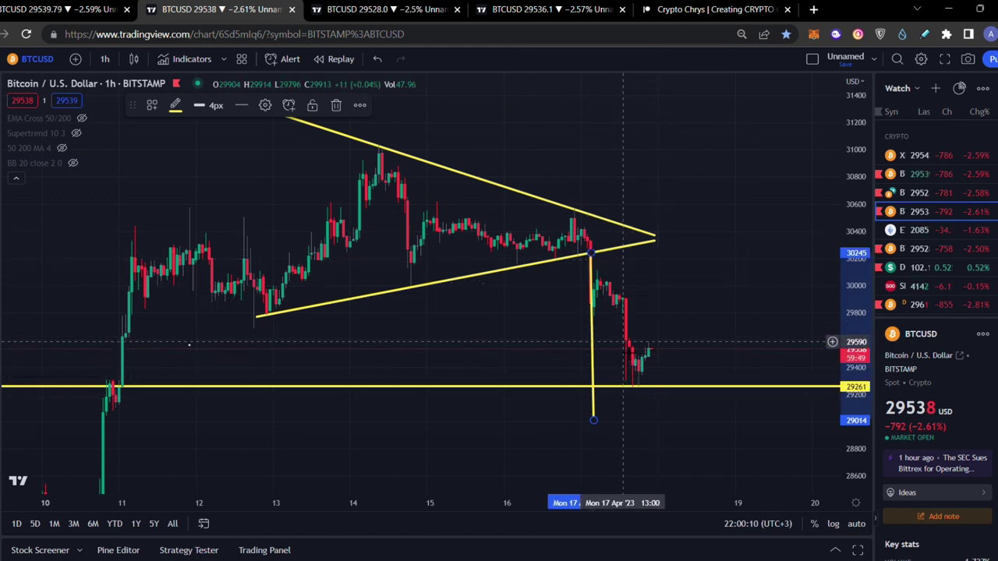
{"action": "left_click", "coordinate": [194, 343]}
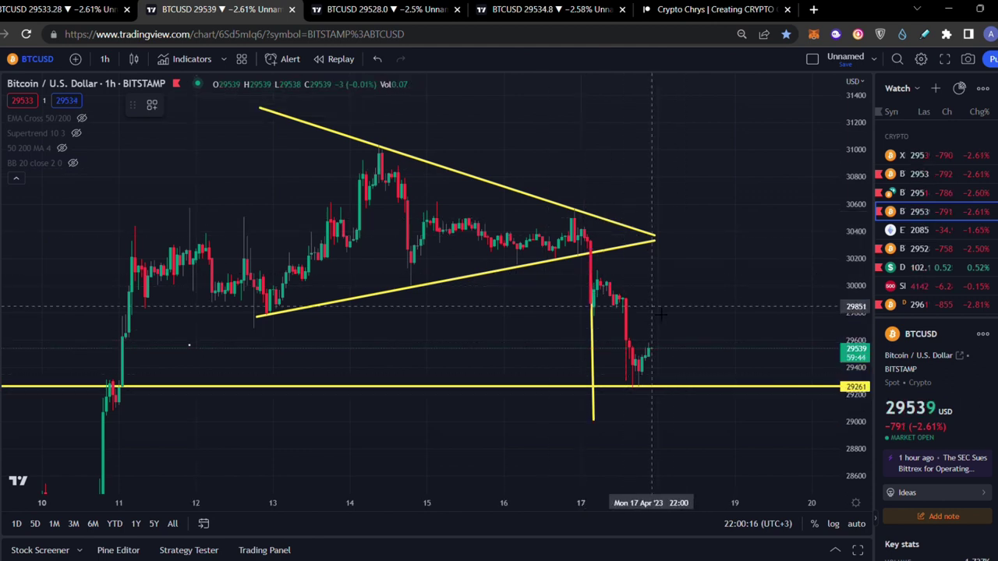
Brush the decline after the breakdown, circle the target near 29000 and the low above 29261, and sketch a bounce to about 30300
{"action": "key", "text": "alt+t"}
{"action": "left_click_drag", "start_coordinate": [601, 275], "coordinate": [636, 373]}
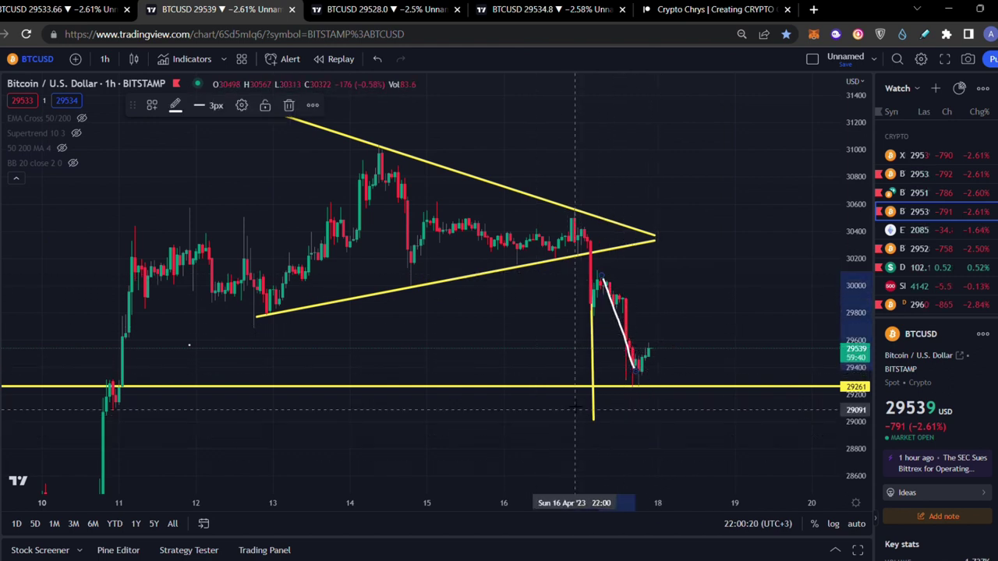
{"action": "mouse_move", "coordinate": [557, 435]}
{"action": "left_mouse_down"}
{"action": "mouse_move", "coordinate": [556, 413]}
{"action": "mouse_move", "coordinate": [585, 399]}
{"action": "mouse_move", "coordinate": [628, 417]}
{"action": "mouse_move", "coordinate": [538, 435]}
{"action": "left_mouse_up"}
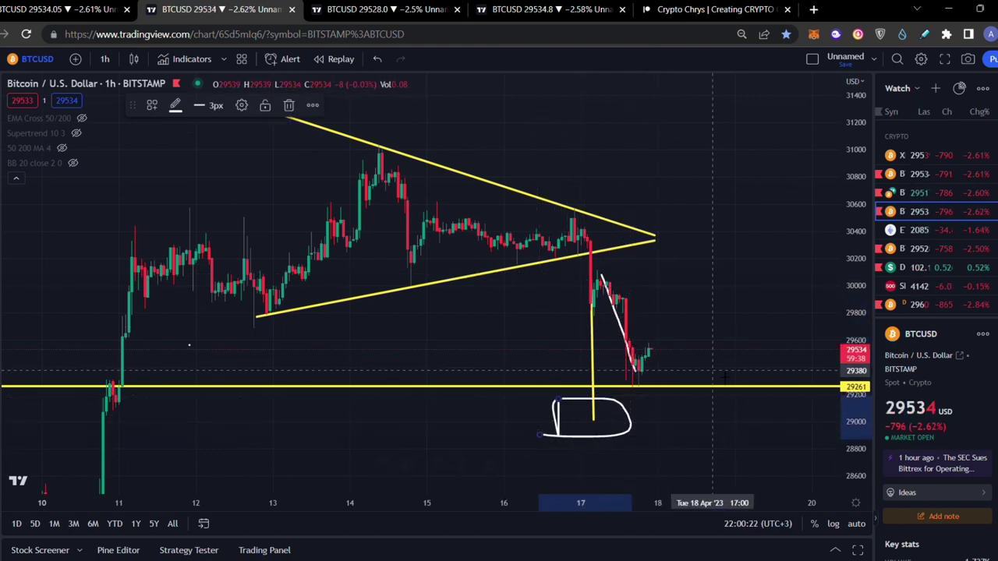
{"action": "mouse_move", "coordinate": [693, 357]}
{"action": "left_mouse_down"}
{"action": "mouse_move", "coordinate": [612, 374]}
{"action": "mouse_move", "coordinate": [652, 390]}
{"action": "mouse_move", "coordinate": [607, 367]}
{"action": "left_mouse_up"}
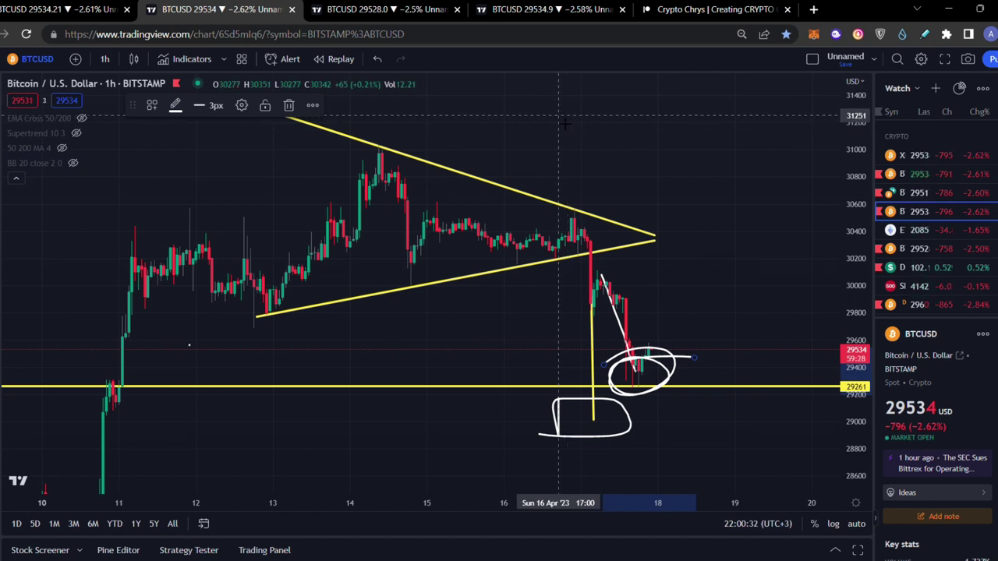
{"action": "left_click_drag", "start_coordinate": [640, 357], "coordinate": [675, 242]}
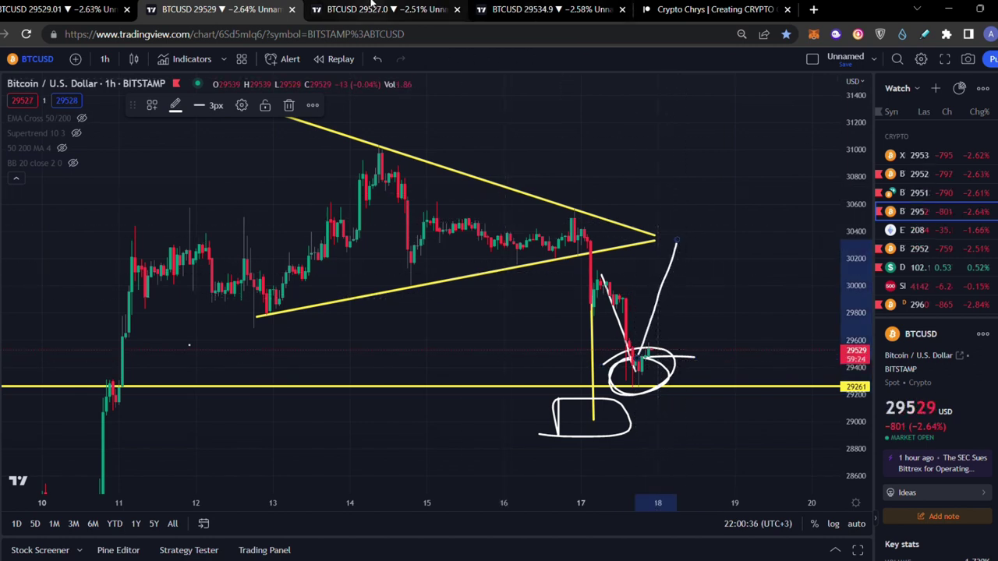
Review the daily RSI, circle the early-2023 MACD histogram on the monthly Bitfinex chart, and sketch and undo a rising stroke
{"action": "left_click", "coordinate": [70, 9]}
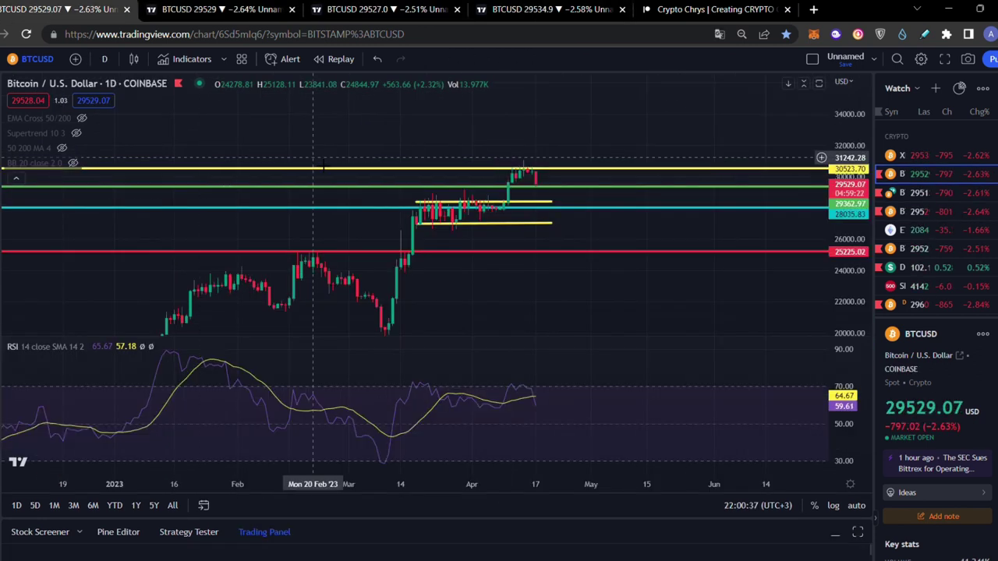
{"action": "left_click", "coordinate": [335, 6]}
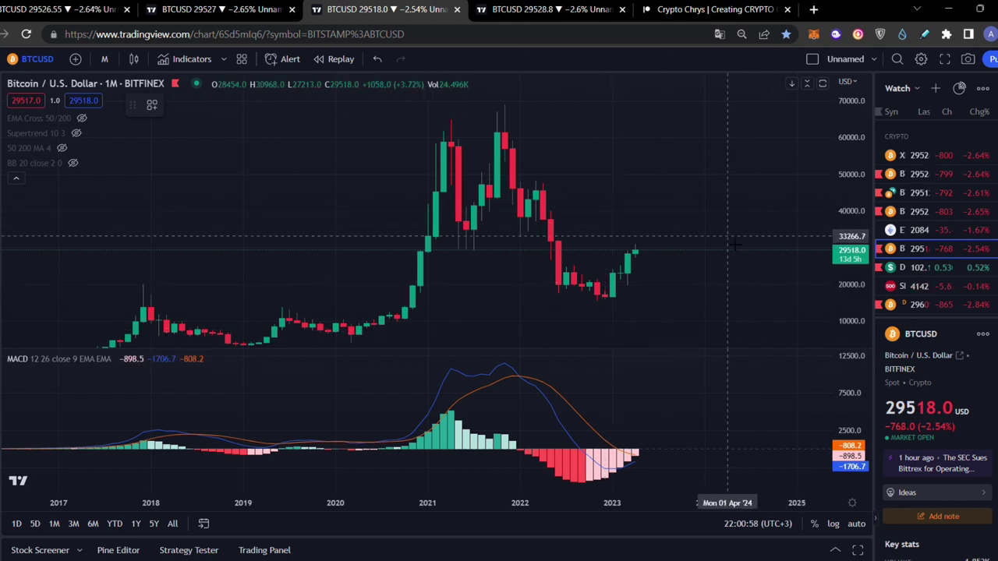
{"action": "mouse_move", "coordinate": [633, 441]}
{"action": "left_mouse_down"}
{"action": "mouse_move", "coordinate": [597, 477]}
{"action": "mouse_move", "coordinate": [676, 461]}
{"action": "mouse_move", "coordinate": [616, 468]}
{"action": "mouse_move", "coordinate": [624, 483]}
{"action": "mouse_move", "coordinate": [668, 351]}
{"action": "left_mouse_up"}
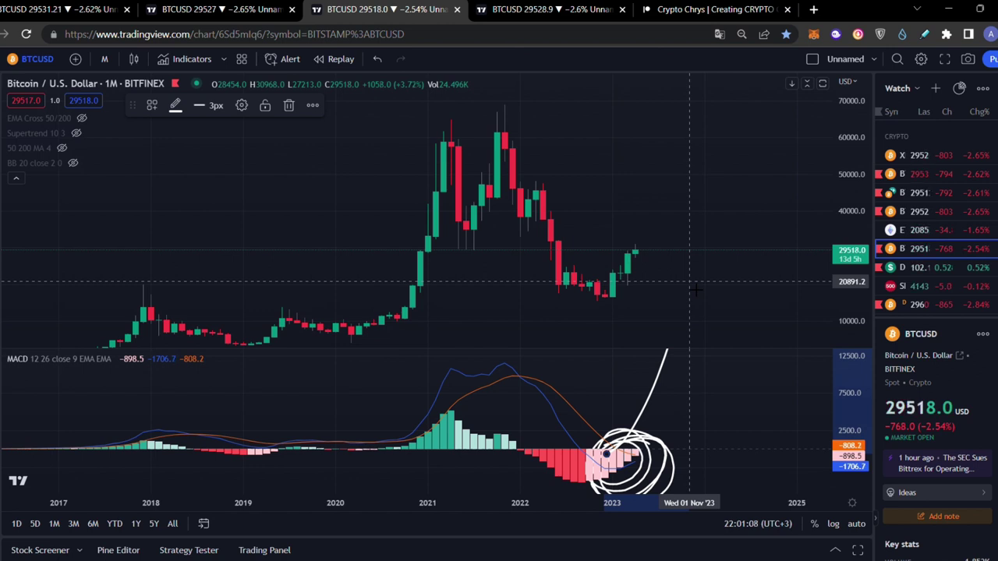
{"action": "key", "text": "ctrl+z"}
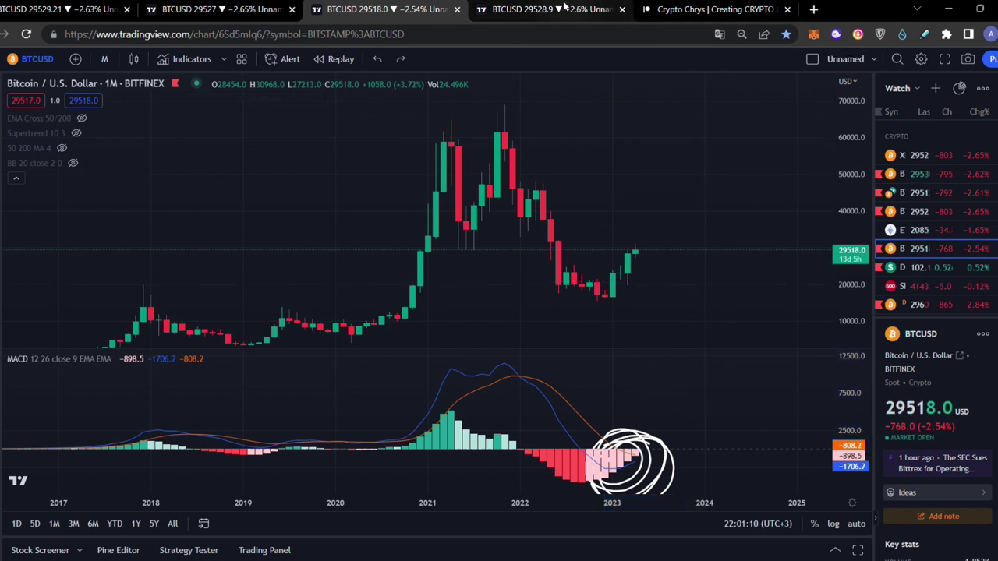
Circle the early-2023 EMA 50/200 crosses on the weekly Kraken chart, and undo the circles
{"action": "left_click", "coordinate": [564, 6]}
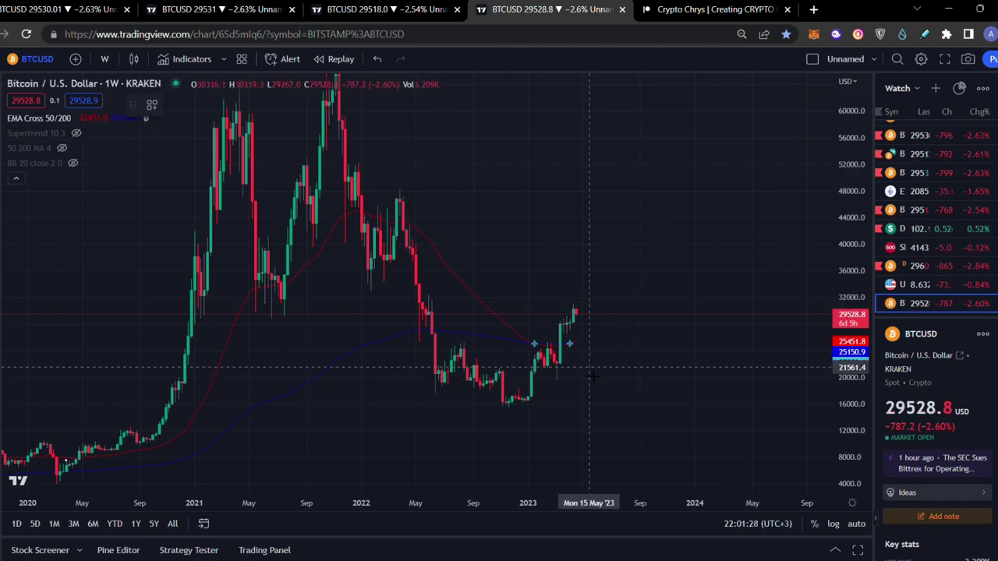
{"action": "mouse_move", "coordinate": [545, 359]}
{"action": "left_mouse_down"}
{"action": "mouse_move", "coordinate": [552, 378]}
{"action": "mouse_move", "coordinate": [577, 393]}
{"action": "mouse_move", "coordinate": [592, 382]}
{"action": "mouse_move", "coordinate": [600, 396]}
{"action": "mouse_move", "coordinate": [620, 351]}
{"action": "mouse_move", "coordinate": [549, 380]}
{"action": "left_mouse_up"}
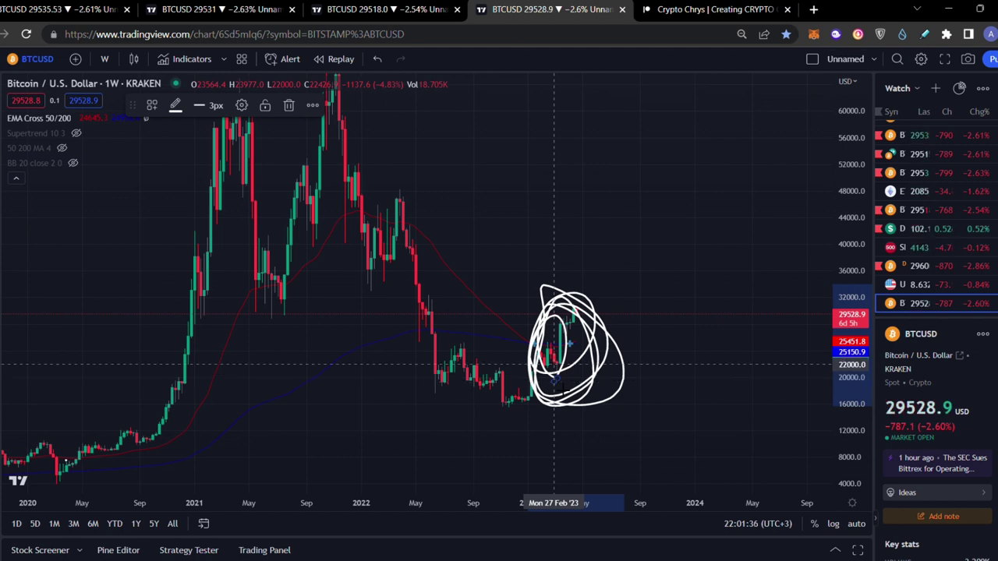
{"action": "key", "text": "ctrl+z"}
Return to the daily Coinbase chart and brush a wavy projected path from below the upper yellow line to about 34200 in mid-May
{"action": "left_click", "coordinate": [408, 8]}
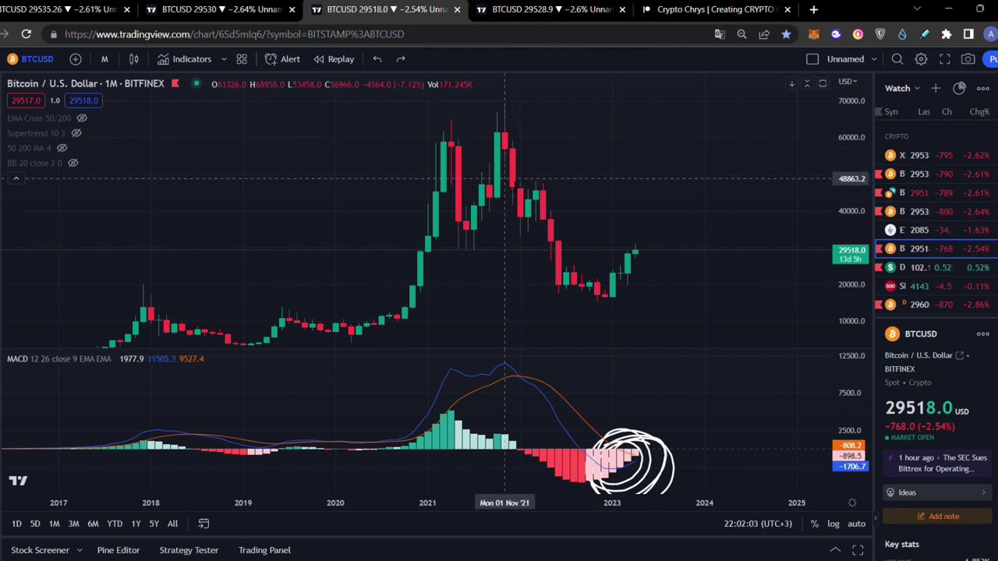
{"action": "left_click", "coordinate": [61, 6]}
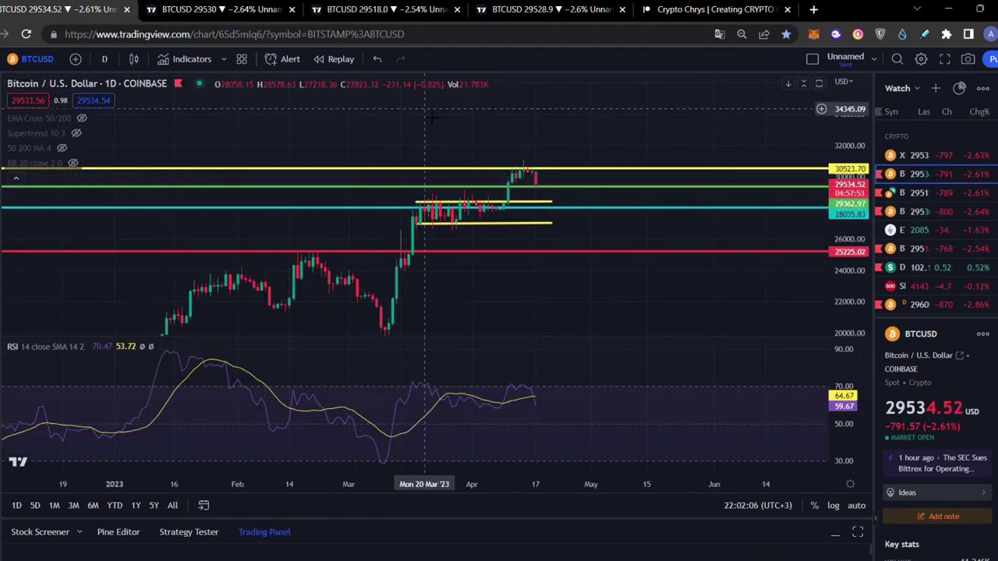
{"action": "left_click_drag", "start_coordinate": [432, 118], "coordinate": [435, 173]}
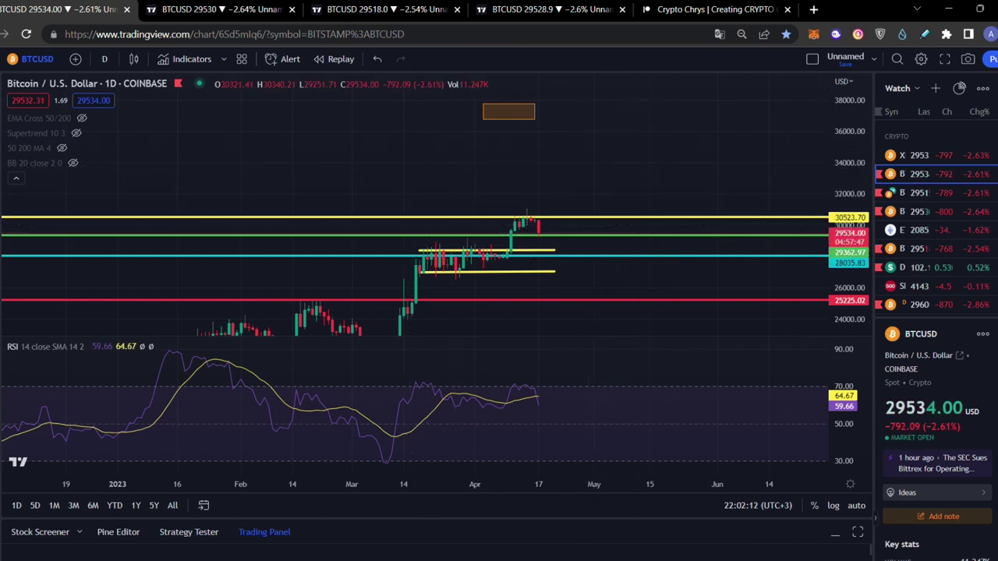
{"action": "mouse_move", "coordinate": [483, 228]}
{"action": "left_mouse_down"}
{"action": "mouse_move", "coordinate": [543, 161]}
{"action": "mouse_move", "coordinate": [577, 218]}
{"action": "mouse_move", "coordinate": [646, 160]}
{"action": "left_mouse_up"}
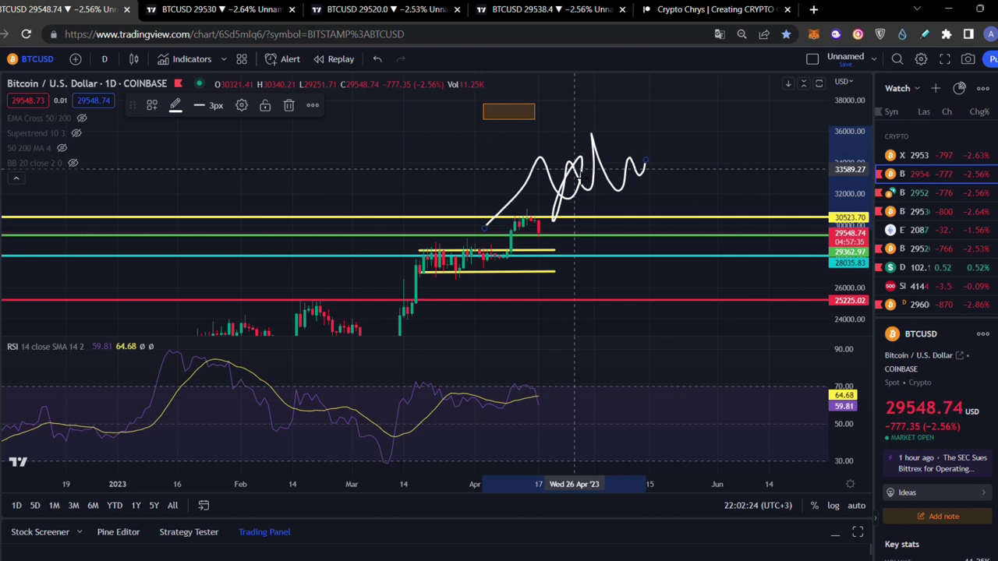
Circle the upper yellow line in mid-May and brush a decline from the 28035.83 line to about 24300, and undo both drawings
{"action": "mouse_move", "coordinate": [655, 209]}
{"action": "left_mouse_down"}
{"action": "mouse_move", "coordinate": [679, 226]}
{"action": "mouse_move", "coordinate": [654, 204]}
{"action": "left_mouse_up"}
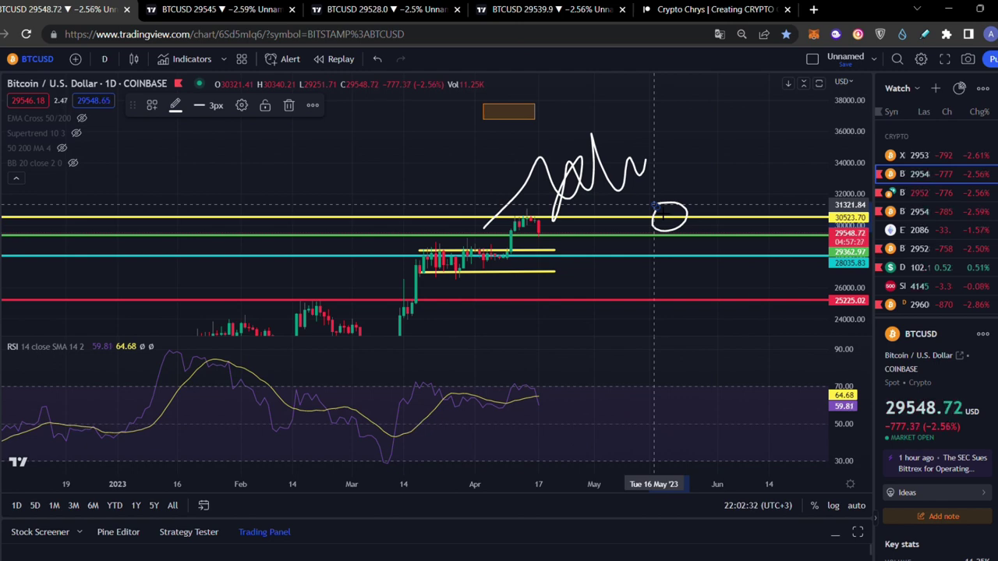
{"action": "left_click_drag", "start_coordinate": [590, 255], "coordinate": [661, 314]}
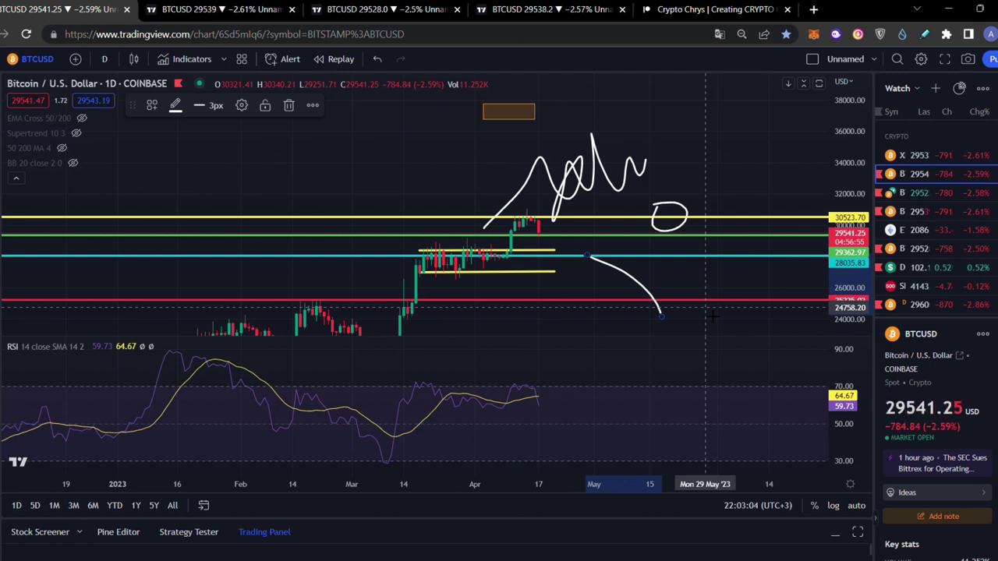
{"action": "key", "text": "ctrl+z"}
{"action": "key", "text": "ctrl+z"}
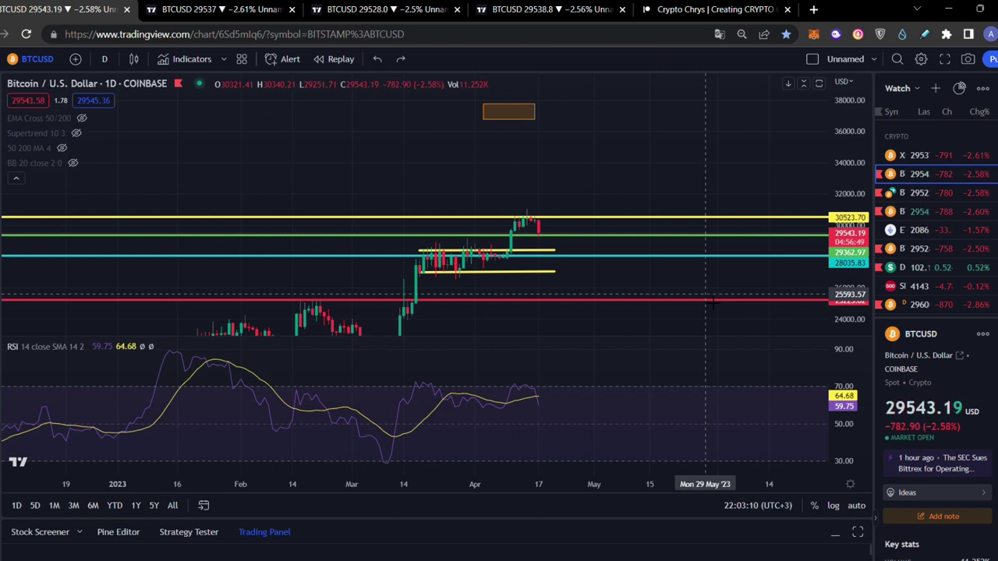
{"action": "left_click_drag", "start_coordinate": [843, 297], "coordinate": [839, 315]}
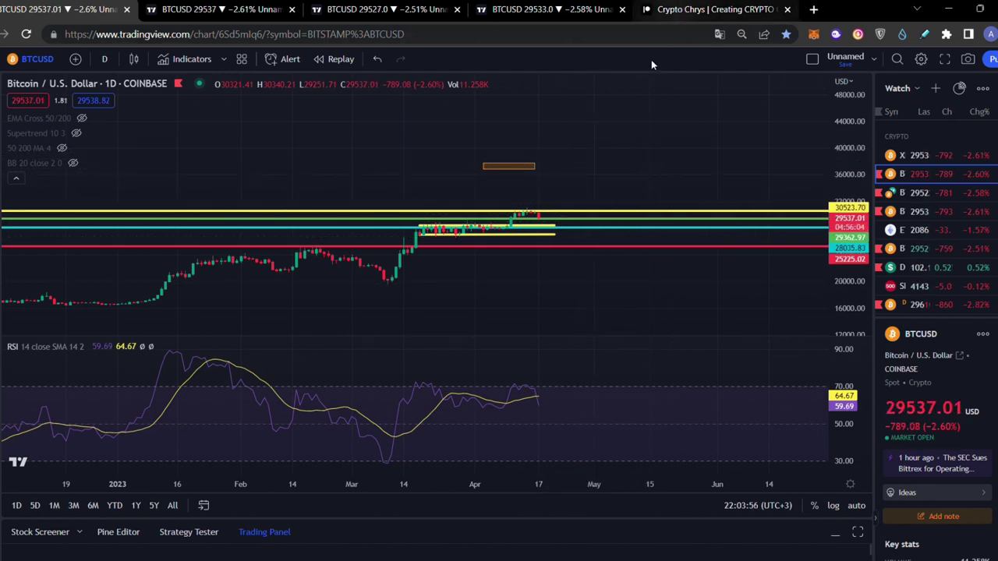
Switch the hourly Bitstamp chart to the daily interval and load the U.S. Dollar Index (DXY) from the watchlist
{"action": "key", "text": "ctrl+Tab"}
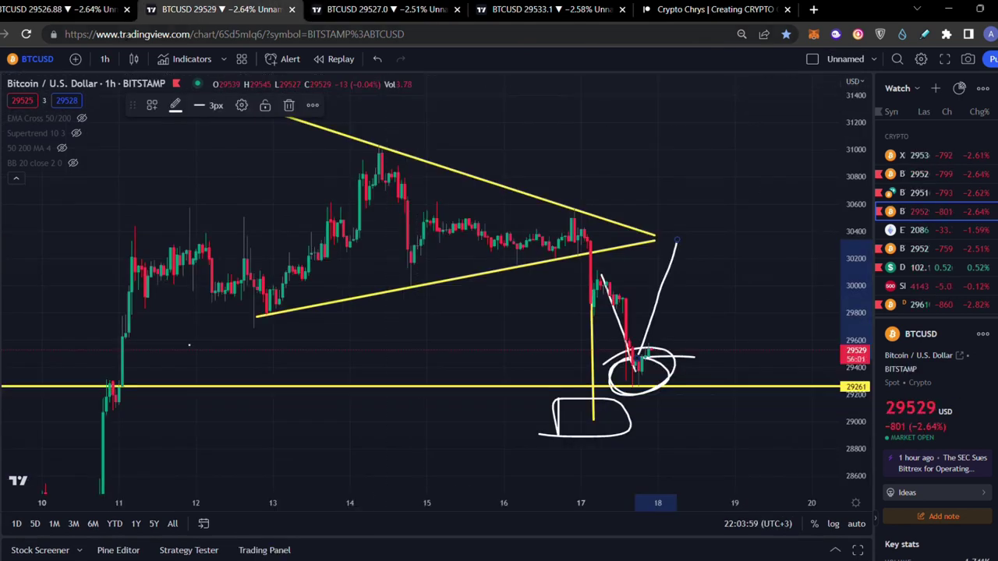
{"action": "left_click", "coordinate": [104, 58]}
{"action": "left_click", "coordinate": [118, 385]}
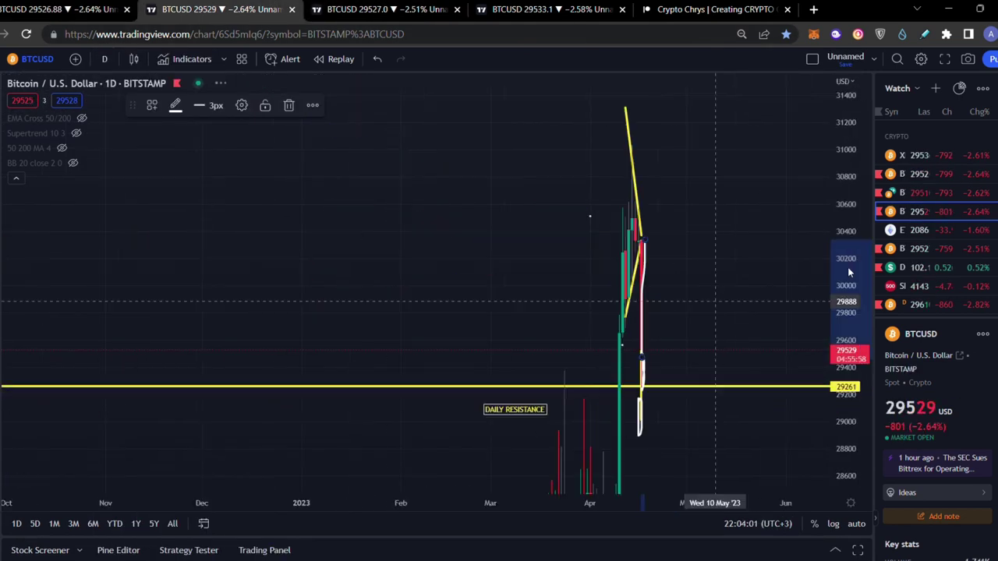
{"action": "left_click", "coordinate": [915, 267]}
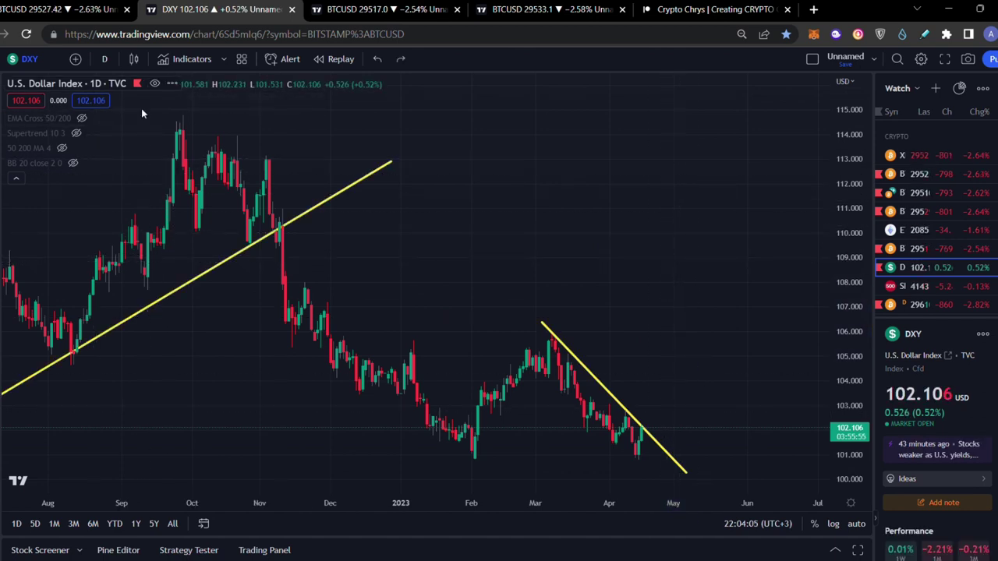
Circle the latest DXY candles at the descending yellow trendline and brush a drop from about 102.1 to 99.6 around 21 April
{"action": "left_click_drag", "start_coordinate": [434, 503], "coordinate": [489, 500]}
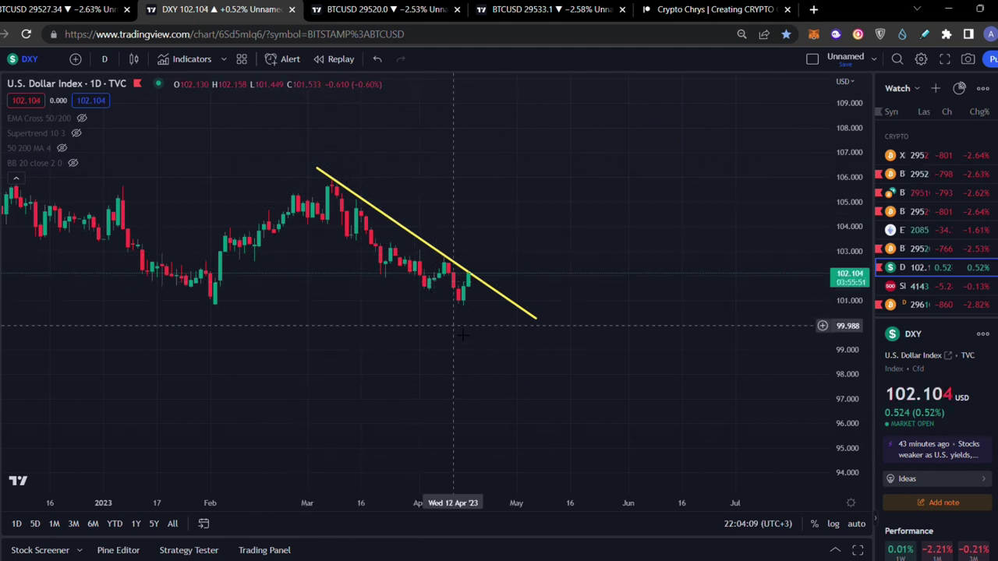
{"action": "left_click", "coordinate": [494, 262]}
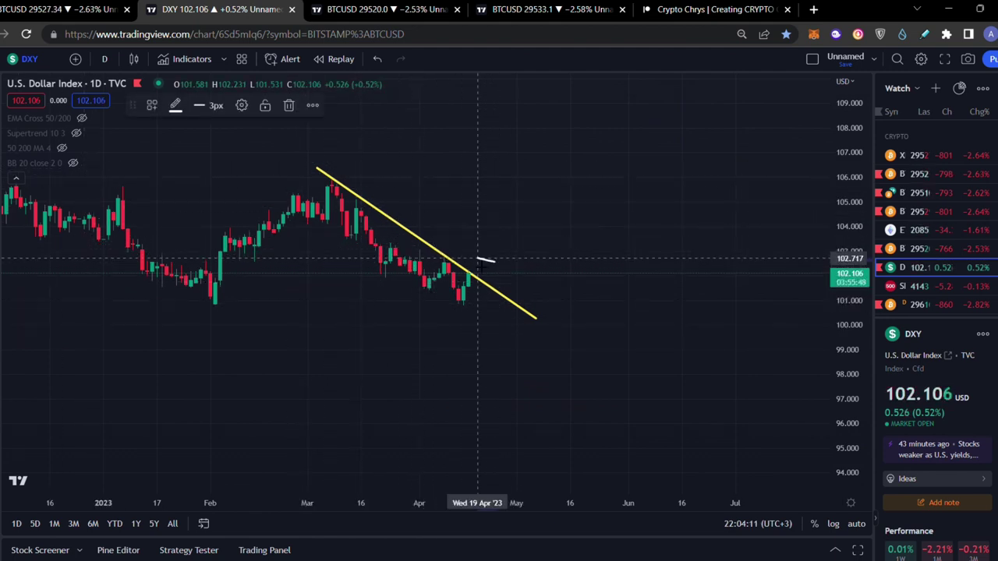
{"action": "mouse_move", "coordinate": [477, 260]}
{"action": "left_mouse_down"}
{"action": "mouse_move", "coordinate": [449, 285]}
{"action": "mouse_move", "coordinate": [472, 262]}
{"action": "mouse_move", "coordinate": [487, 332]}
{"action": "mouse_move", "coordinate": [477, 278]}
{"action": "mouse_move", "coordinate": [467, 283]}
{"action": "mouse_move", "coordinate": [488, 336]}
{"action": "left_mouse_up"}
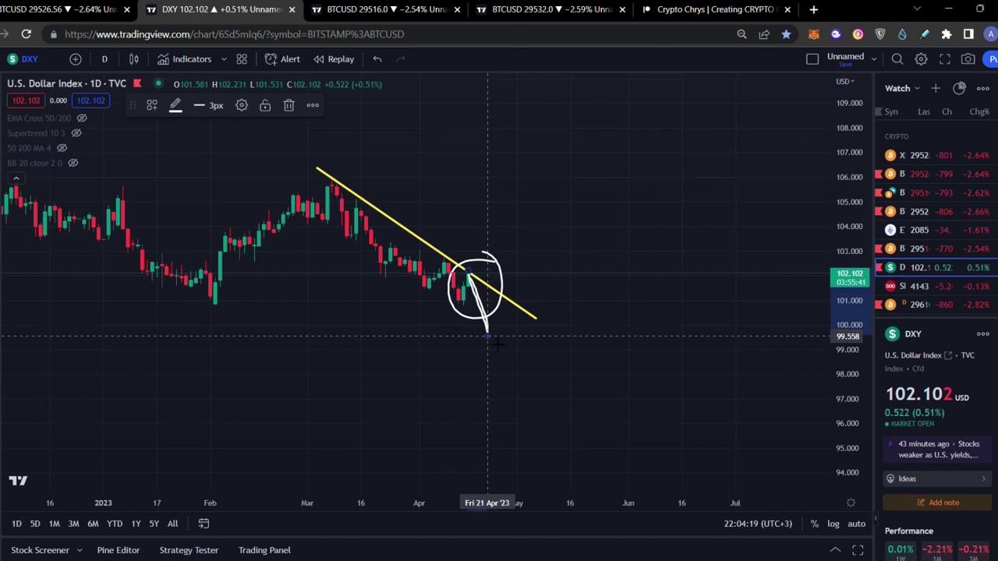
Compare the daily Coinbase Bitcoin chart with the marked-up Dollar Index chart, and return to the Bitcoin chart
{"action": "key", "text": "ctrl+shift+Tab"}
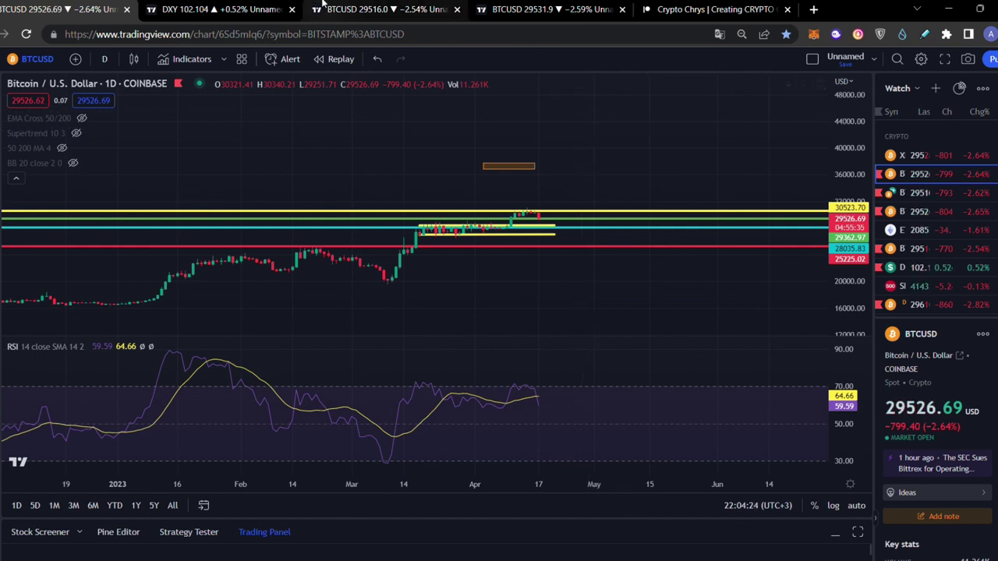
{"action": "left_click", "coordinate": [221, 8]}
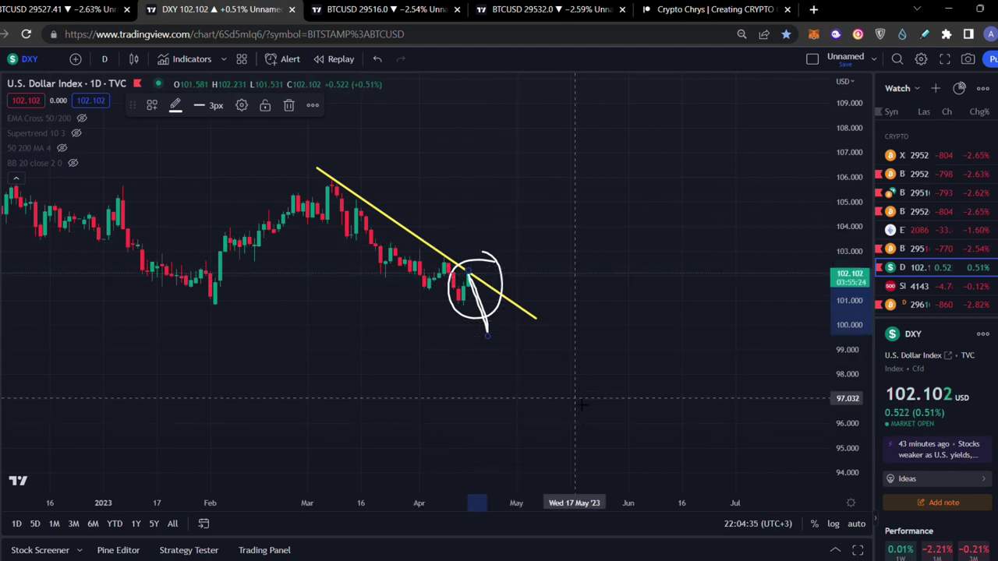
{"action": "key", "text": "Up"}
{"action": "key", "text": "Up"}
{"action": "key", "text": "Up"}
{"action": "key", "text": "Up"}
{"action": "key", "text": "Up"}
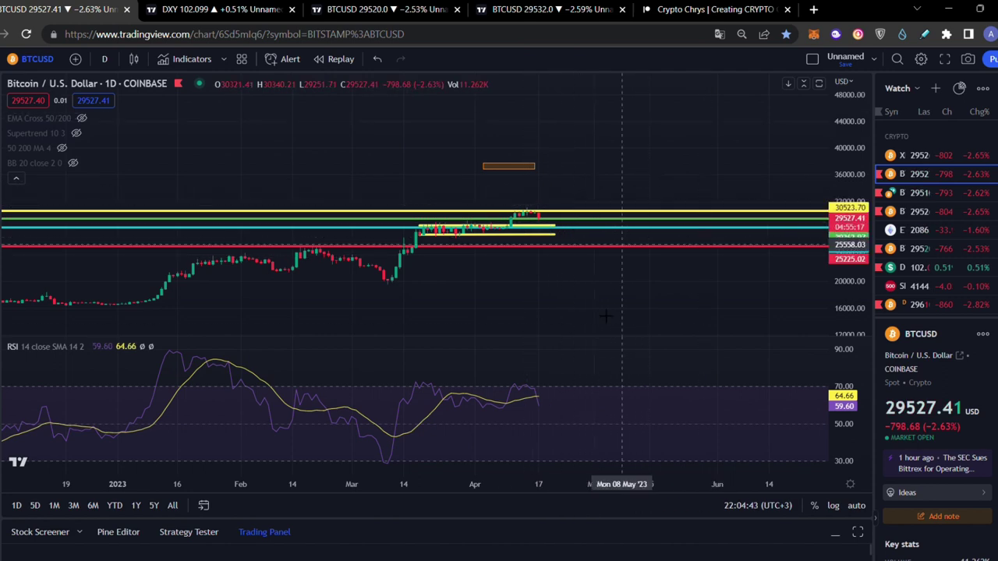
Show the VIP Soldier membership tier and its benefits on the Patreon page, and return to the daily Coinbase Bitcoin chart
{"action": "left_click", "coordinate": [715, 6]}
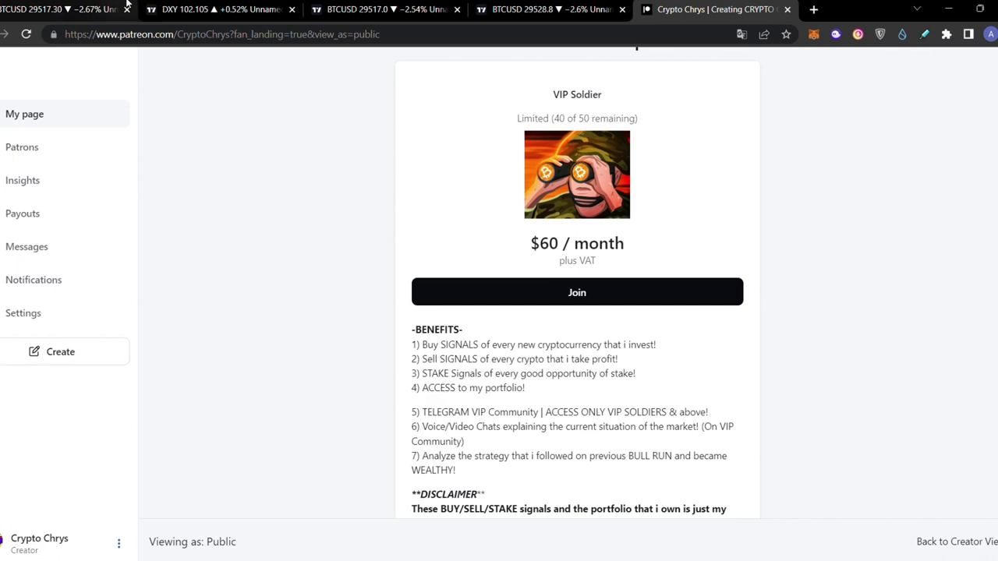
{"action": "left_click", "coordinate": [46, 6]}
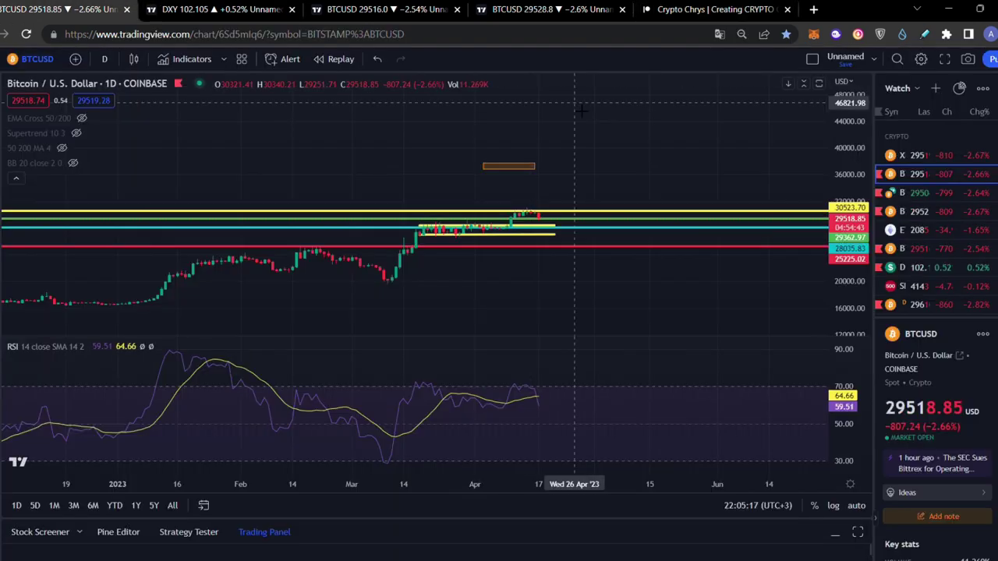